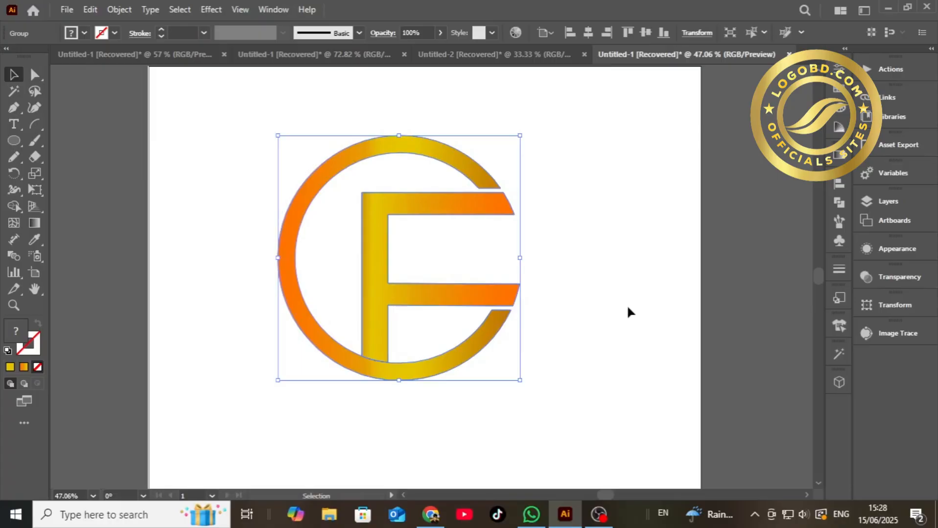
click(628, 308)
drag(429, 316, 410, 345)
click(221, 372)
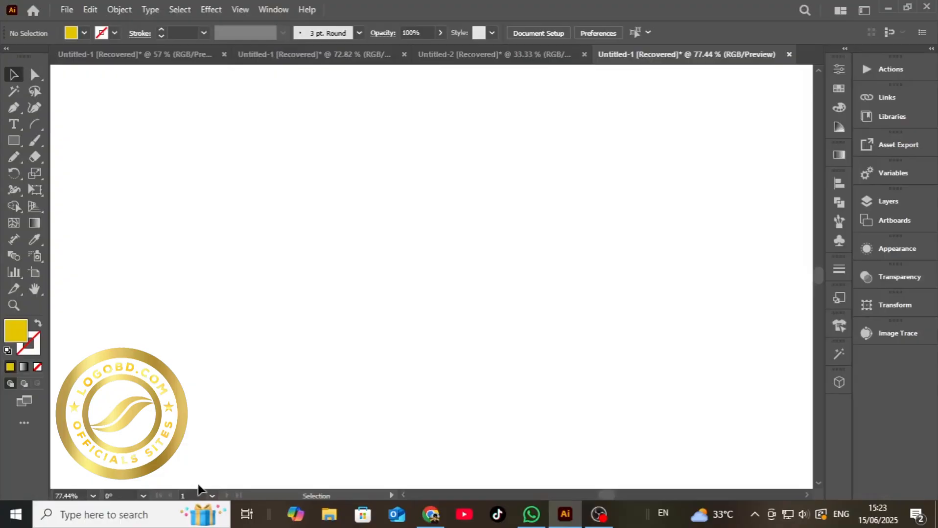
Draw a large perfect circle in the lower middle of the artboard with the Ellipse tool.
click(14, 305)
drag(607, 457, 442, 298)
key(space)
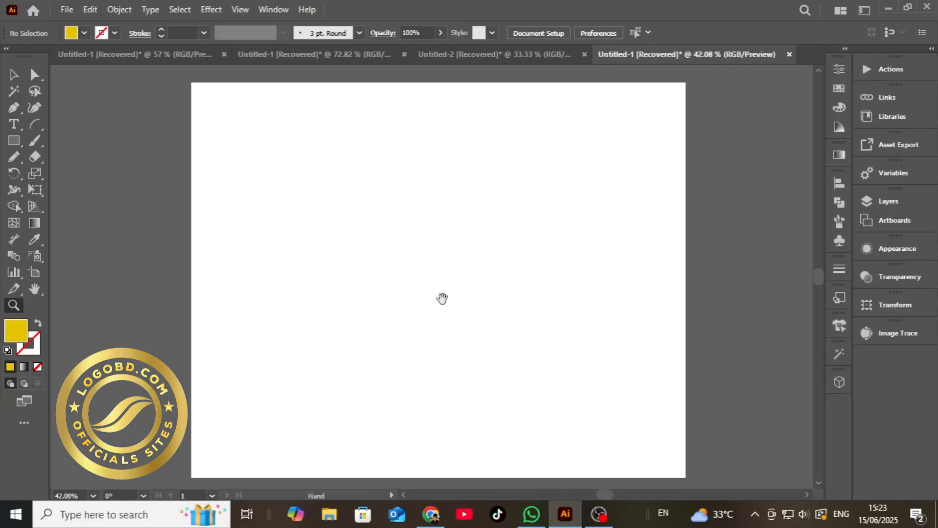
click(11, 77)
right_click(16, 144)
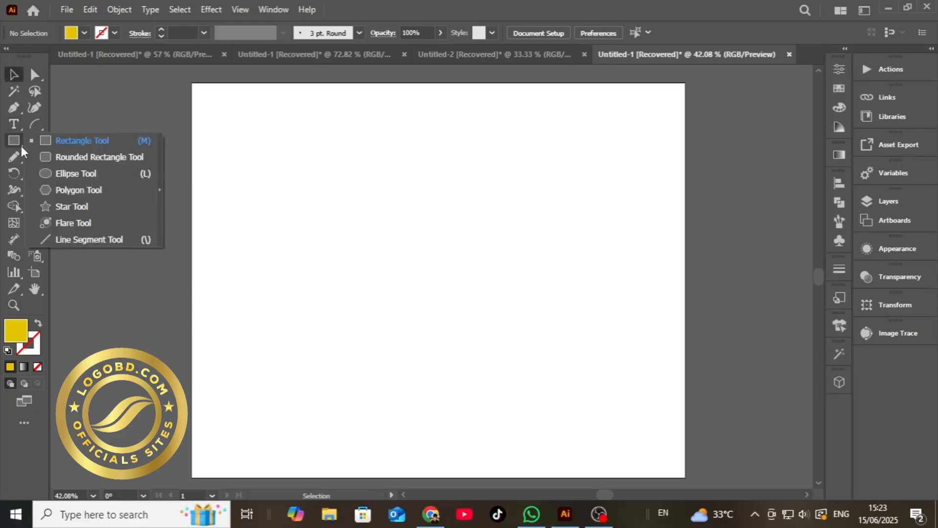
click(87, 175)
drag(370, 239, 573, 381)
key(shift)
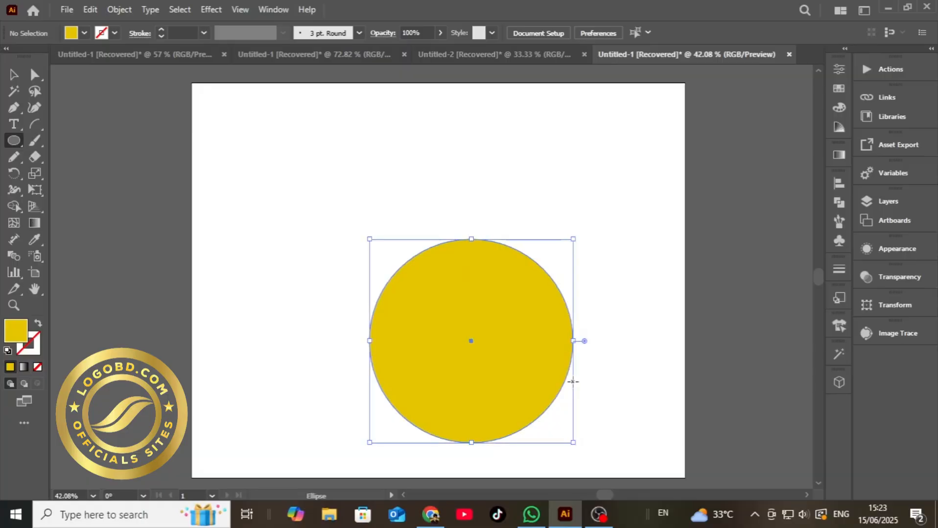
Colour the circle black and swap its fill and stroke, leaving a black outline with no fill.
click(84, 33)
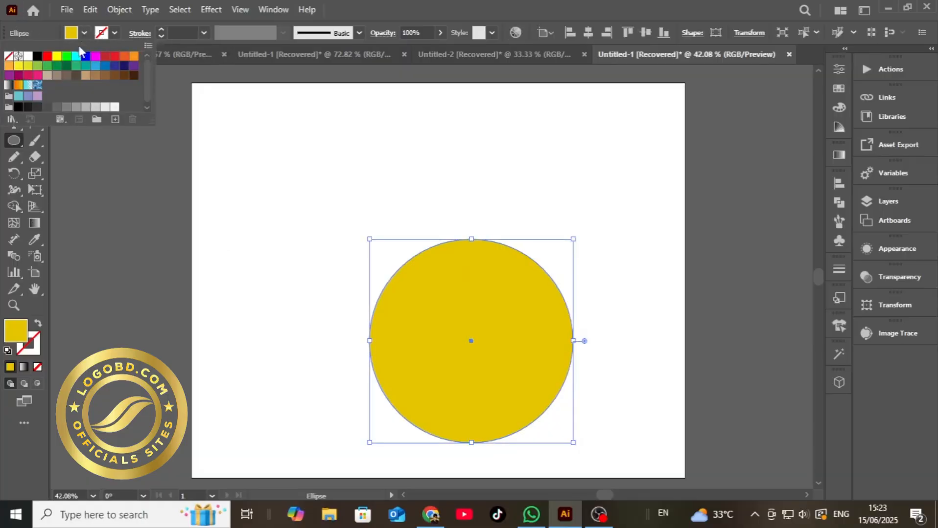
click(38, 57)
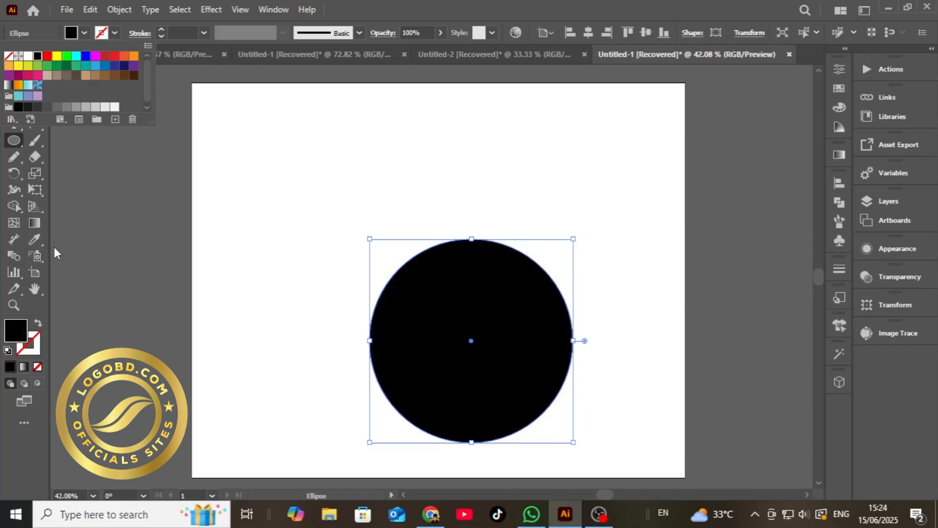
click(38, 324)
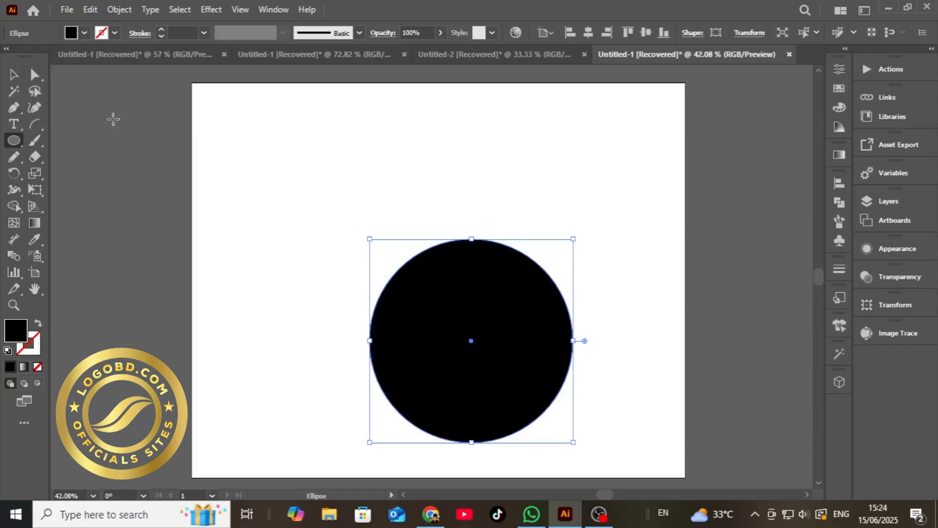
click(39, 325)
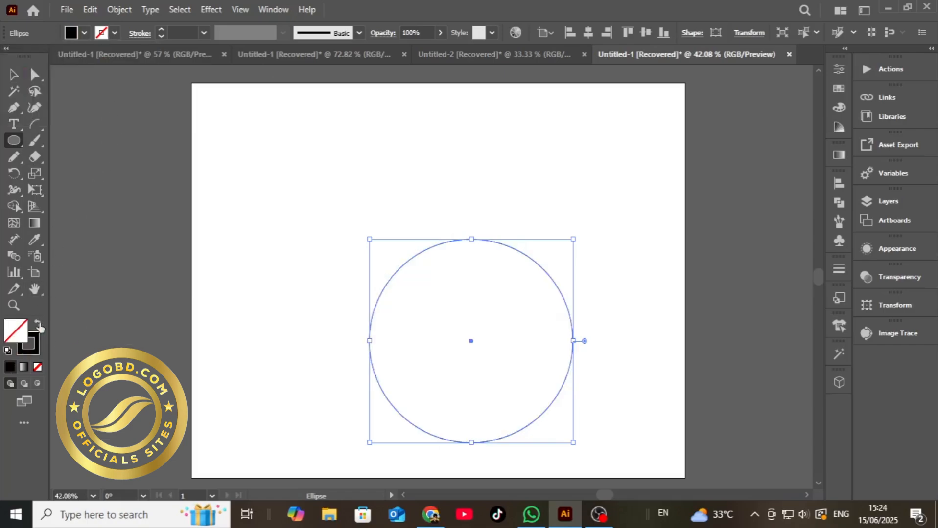
Increase the circle's stroke weight to 40 pt.
click(14, 78)
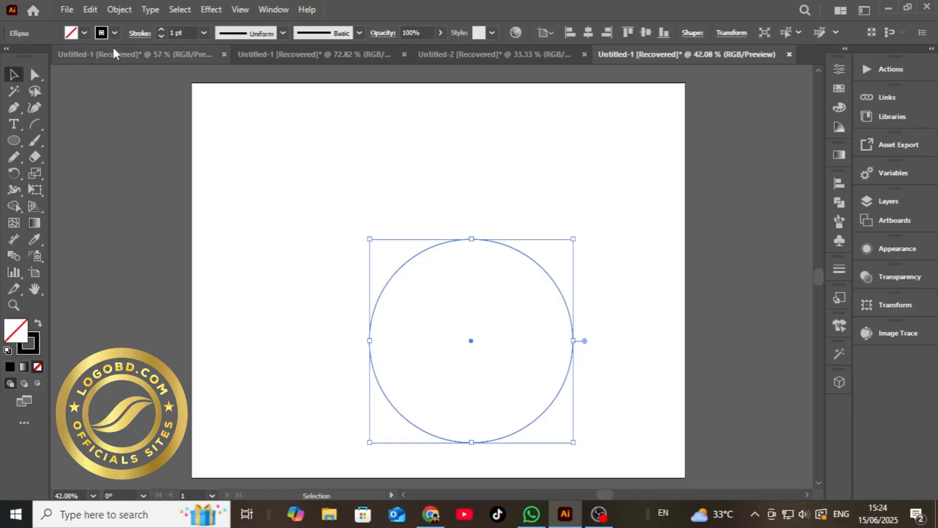
click(160, 30)
click(160, 30)
click(161, 30)
click(160, 29)
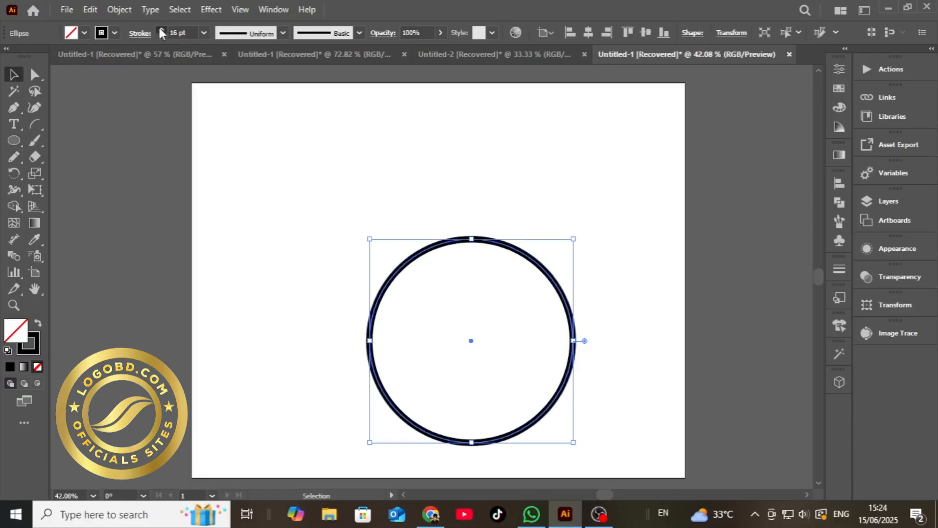
click(160, 30)
click(160, 30)
click(161, 29)
click(161, 30)
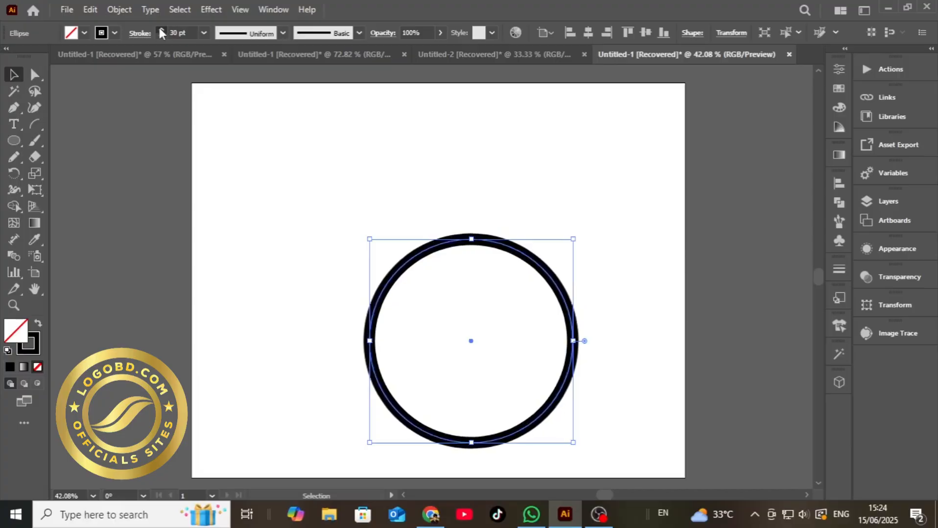
click(160, 30)
click(161, 29)
click(160, 30)
click(160, 29)
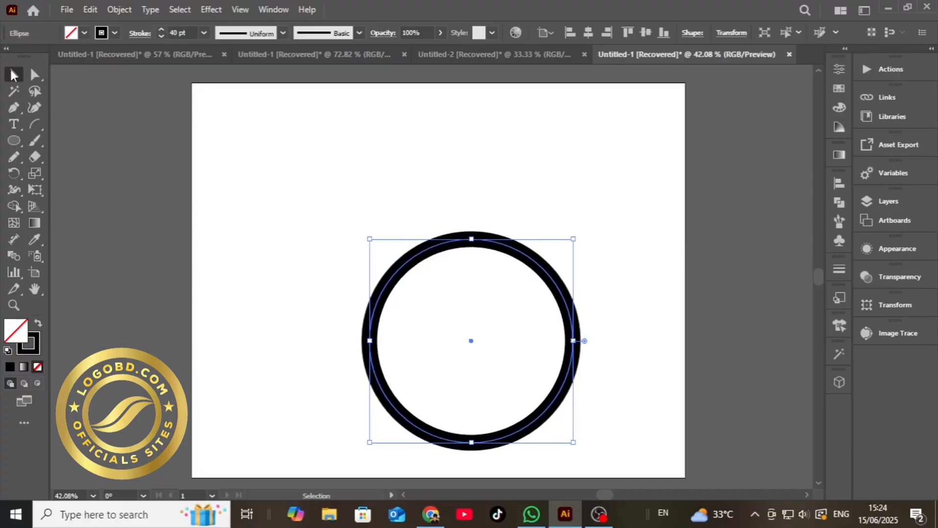
Move the circle up and left of the artboard's centre and expand its fill and stroke into a ring shape.
drag(486, 230, 415, 166)
drag(527, 250, 460, 184)
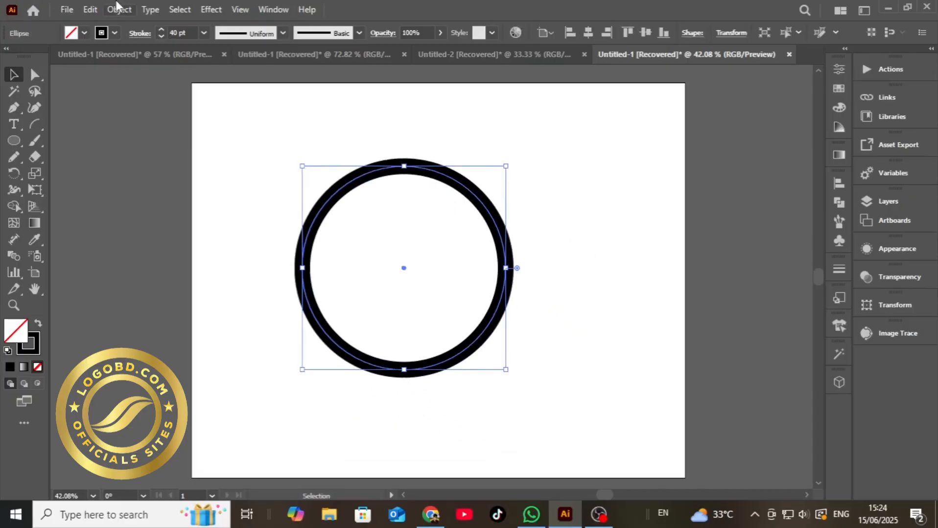
click(119, 8)
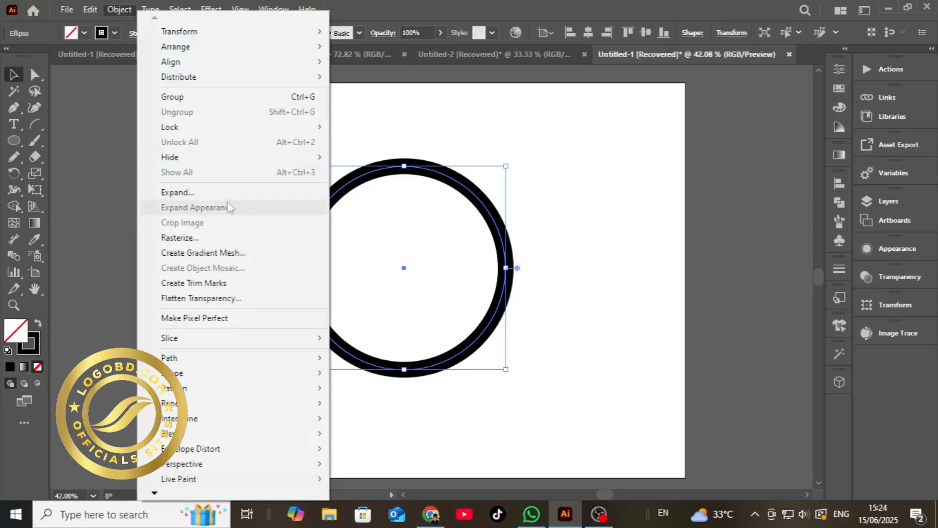
click(225, 193)
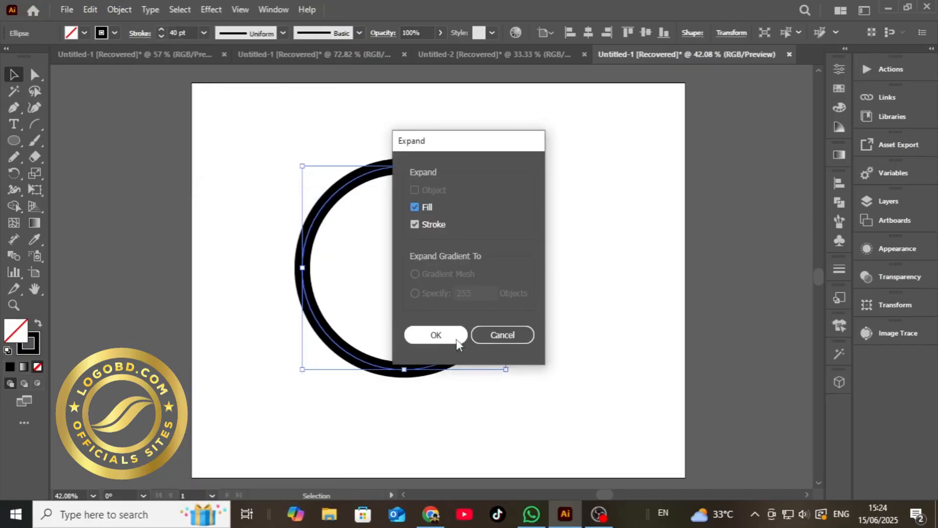
click(451, 336)
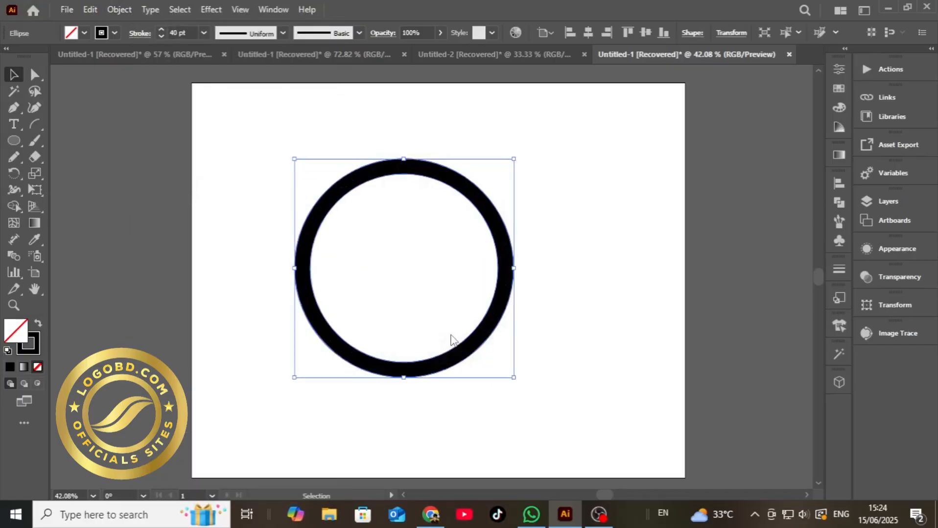
click(528, 298)
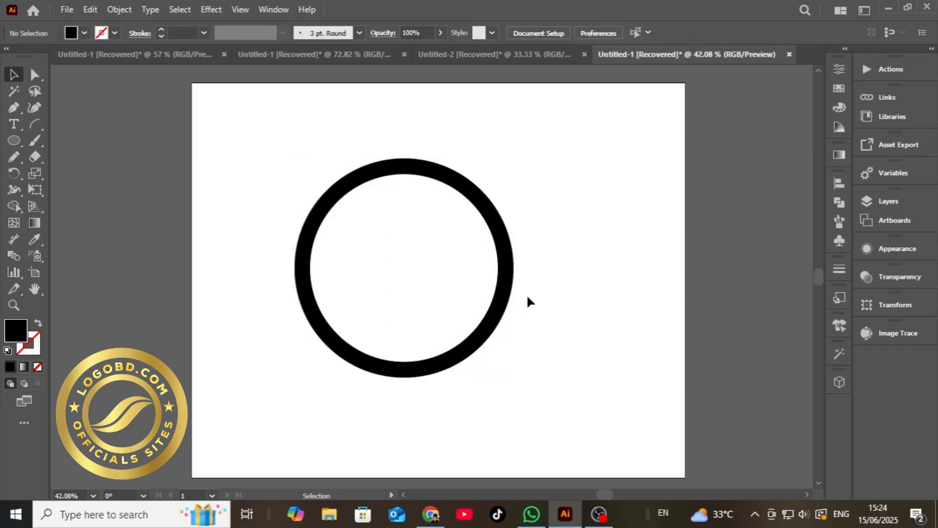
drag(416, 207, 547, 332)
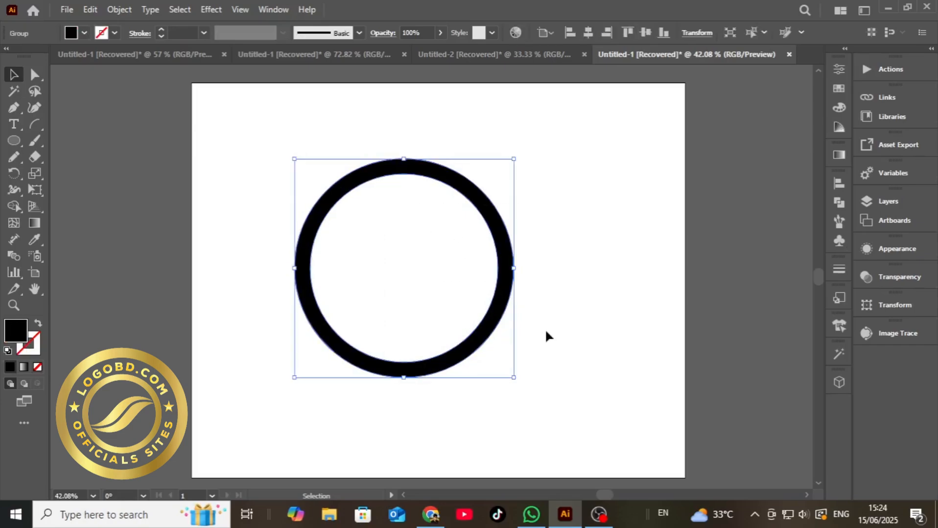
click(622, 304)
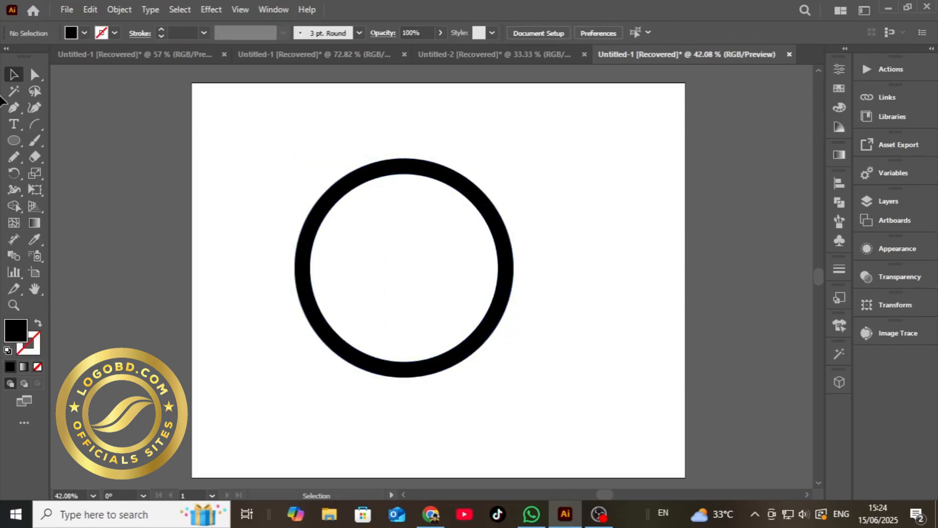
Add a black letter F in Myriad Pro Regular, scale it to about 349 pt and place it inside the ring.
click(13, 125)
click(264, 150)
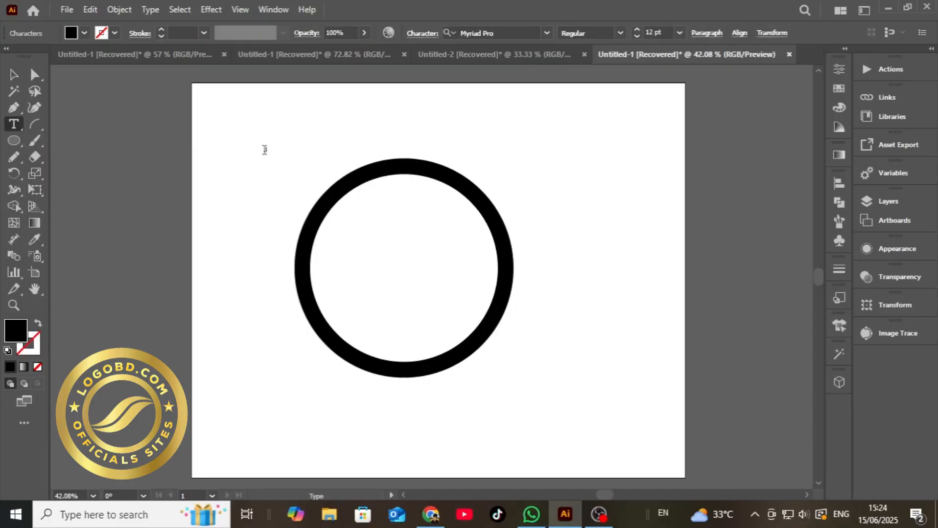
text(F)
click(14, 73)
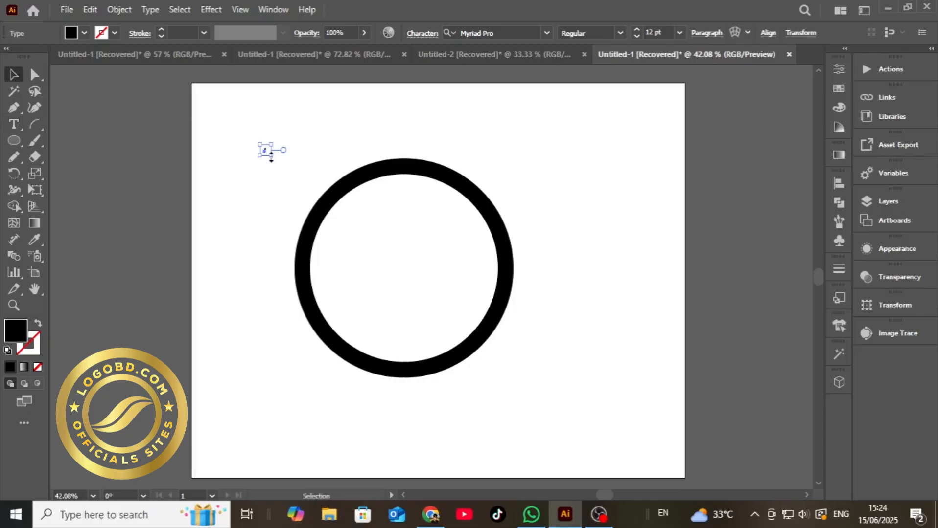
drag(272, 156, 676, 456)
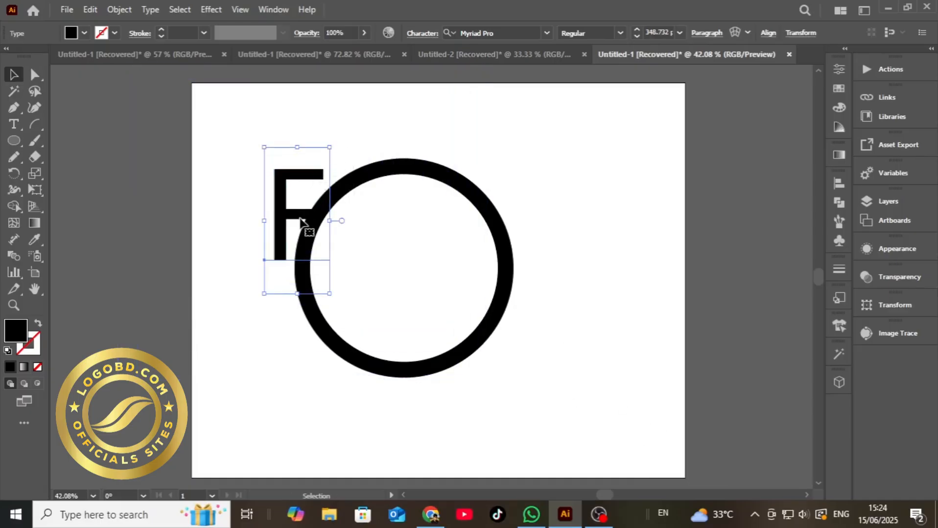
drag(301, 219, 413, 280)
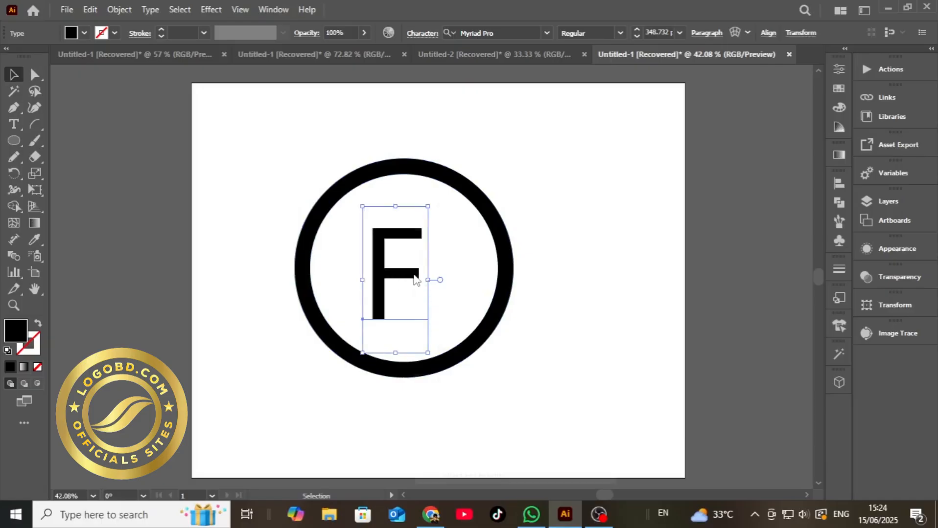
Convert the F to outlines, then enlarge and position it so its stem crosses the ring's lower edge.
right_click(415, 280)
click(457, 290)
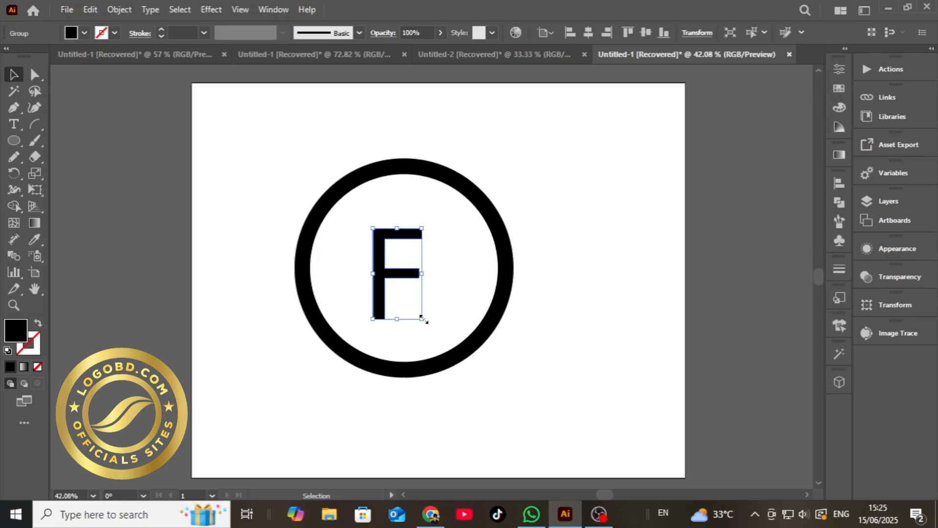
drag(422, 318, 616, 458)
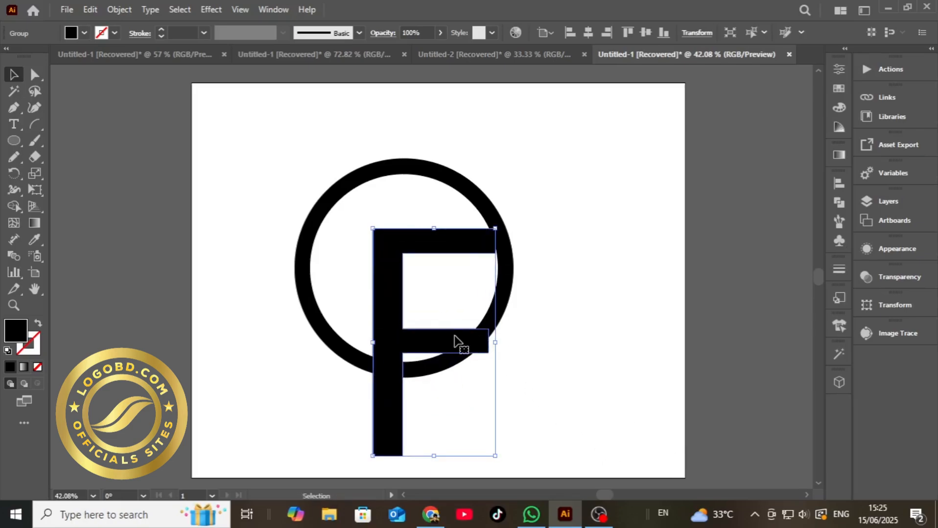
drag(453, 340, 432, 327)
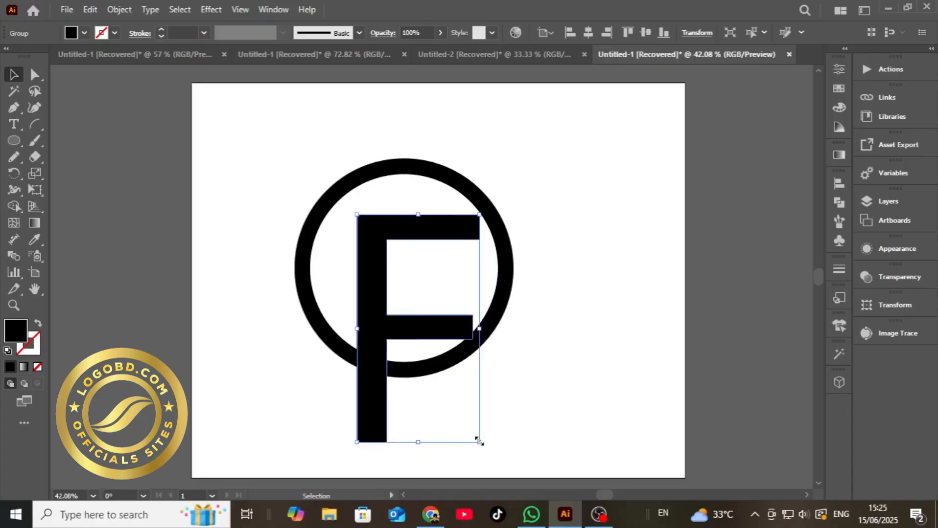
drag(478, 440, 469, 401)
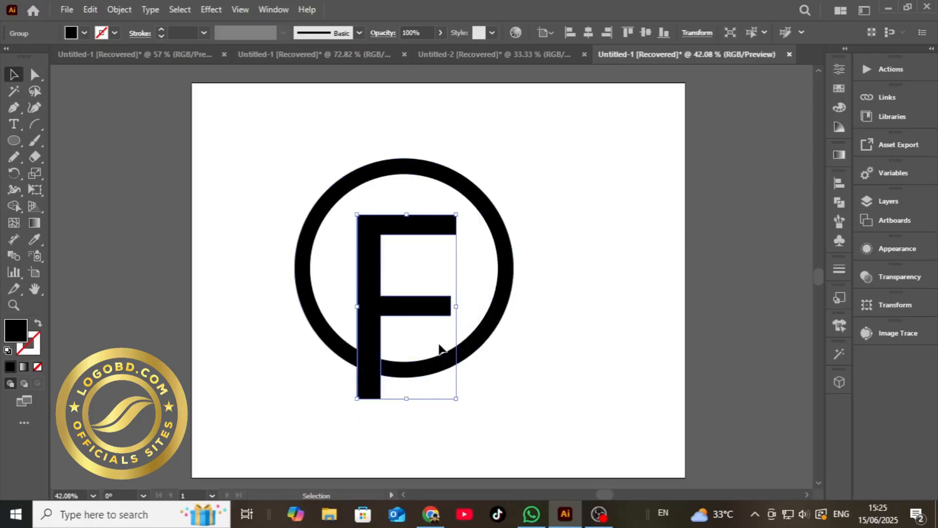
drag(440, 318, 448, 311)
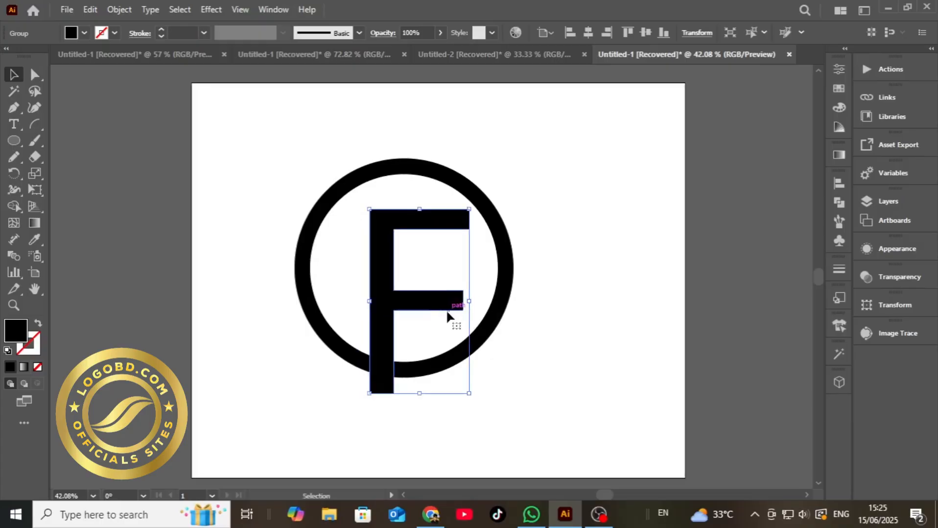
click(528, 433)
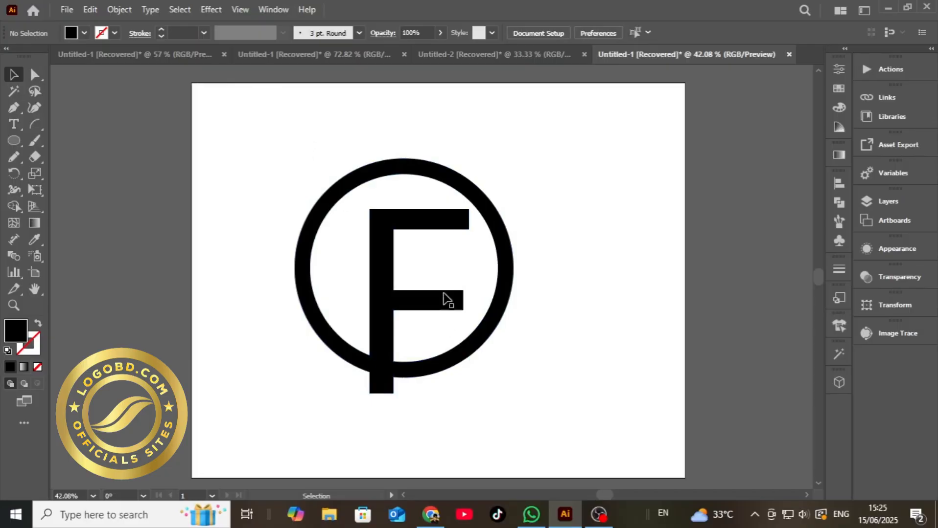
Stretch both horizontal arms of the F rightward past the ring's outer edge by moving their end anchor points.
click(14, 305)
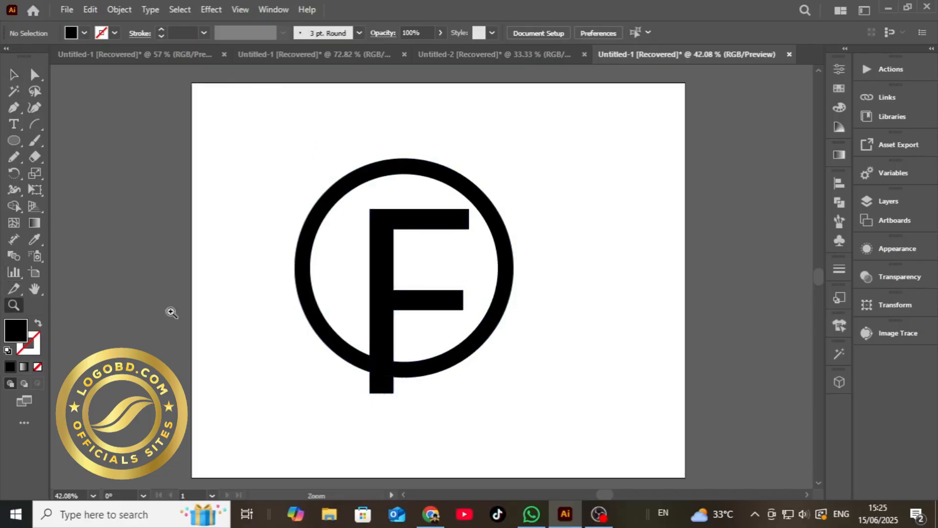
click(473, 304)
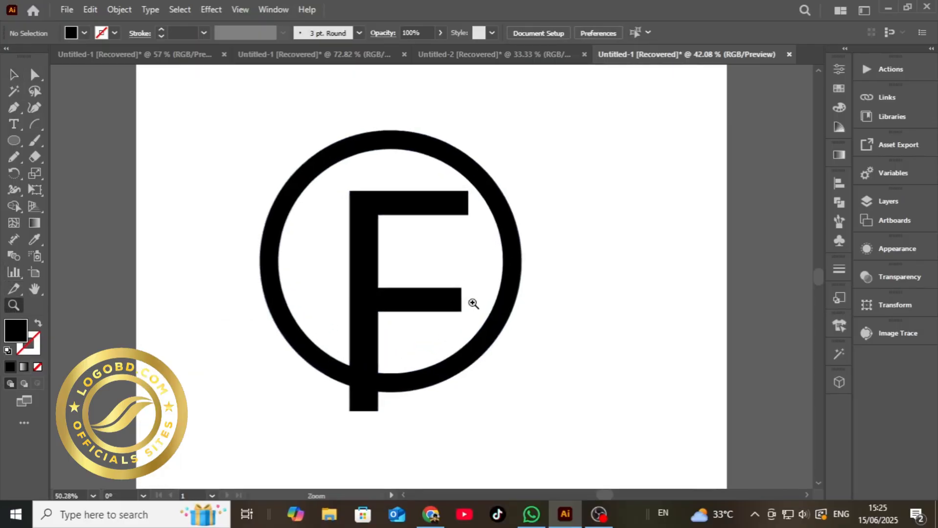
click(13, 75)
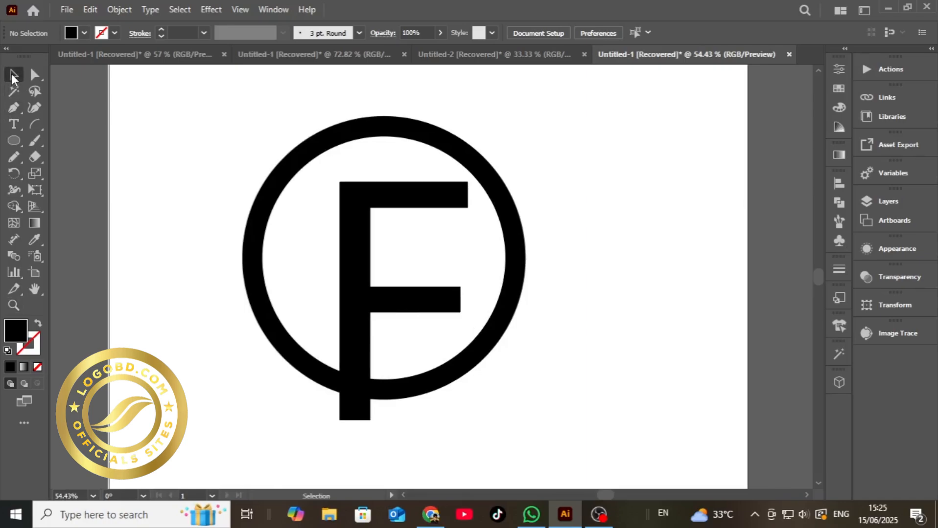
click(448, 299)
click(35, 74)
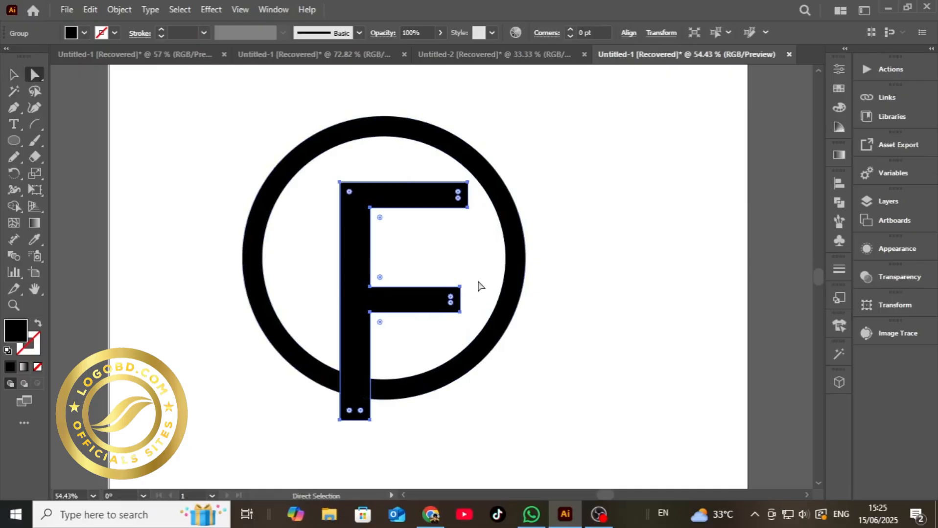
drag(471, 284, 606, 306)
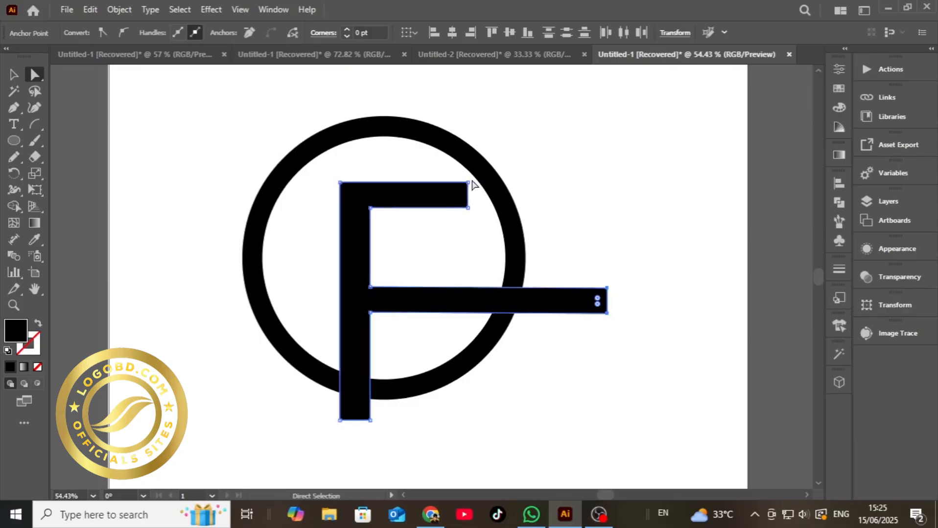
drag(465, 220, 596, 199)
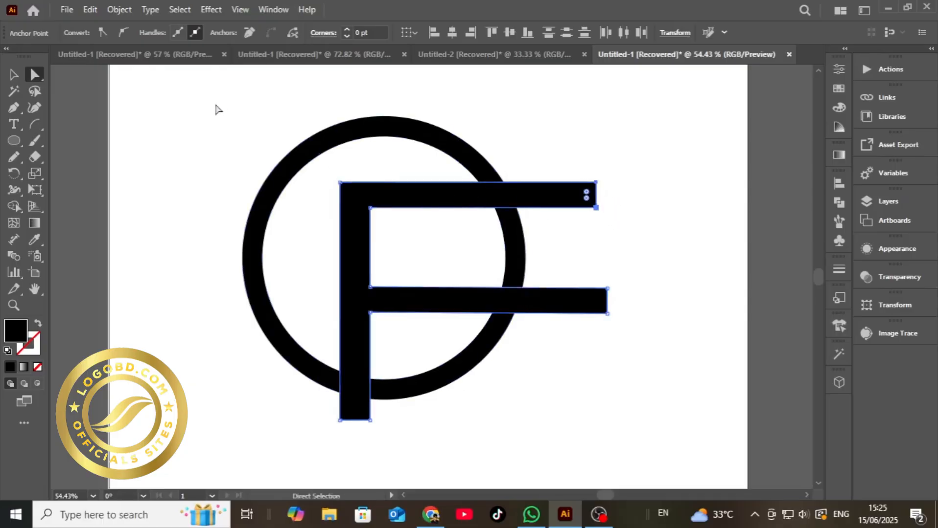
Offset the outlined F's path by 10 pt with miter joins and a miter limit of 4.
click(11, 72)
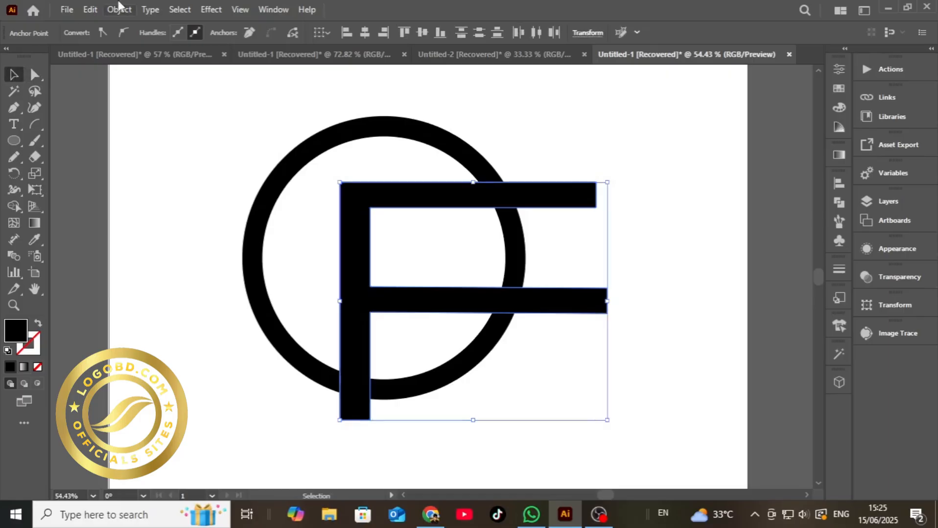
click(120, 9)
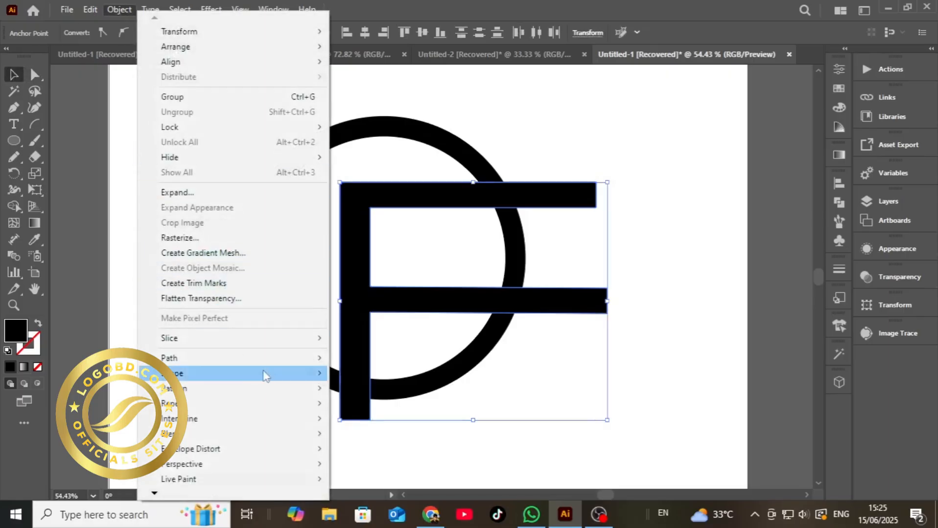
mouse_move(265, 359)
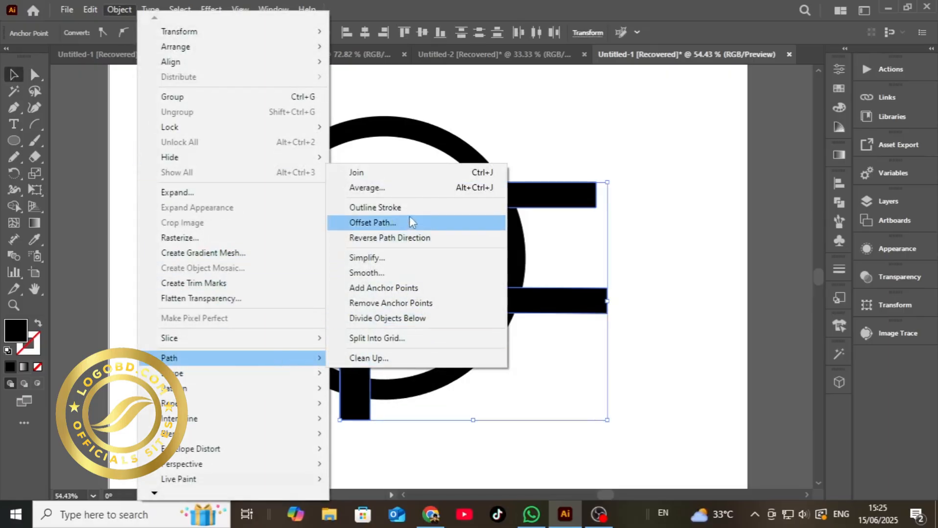
click(427, 228)
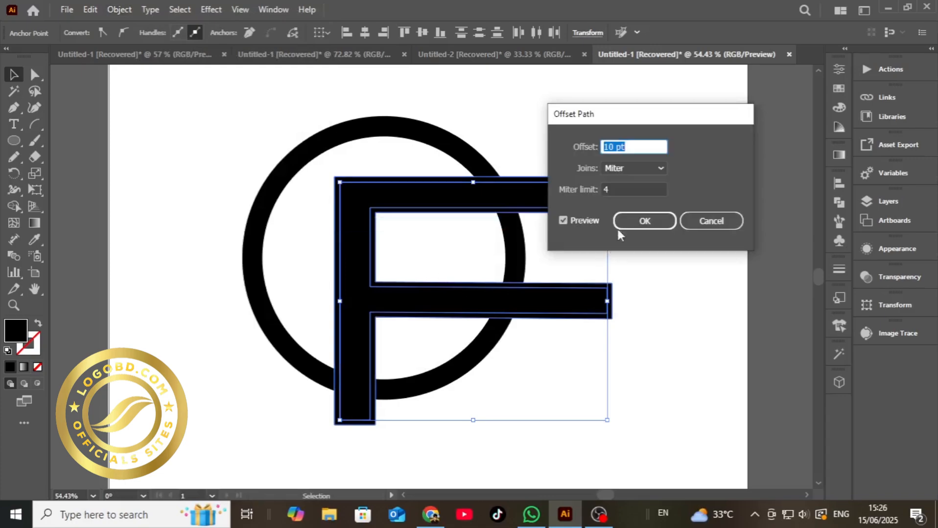
click(644, 221)
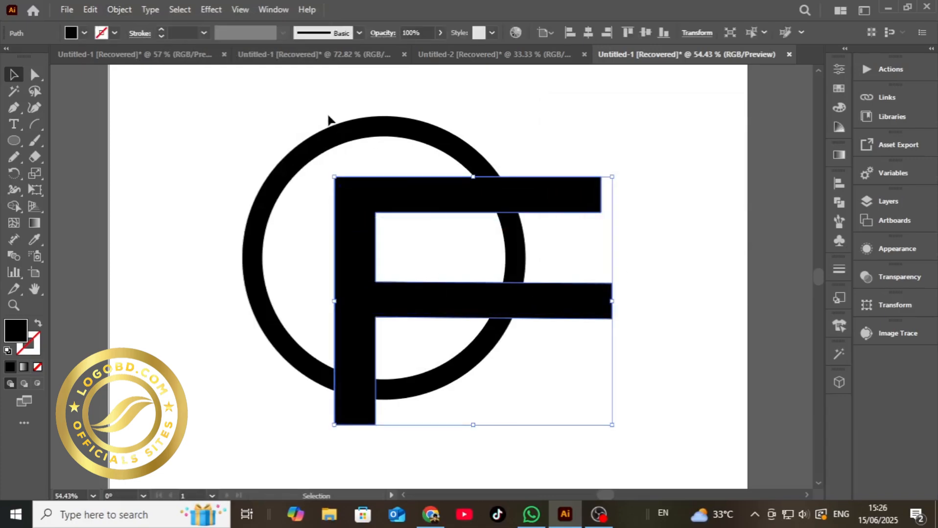
With Shape Builder, remove the arm and stem ends outside the ring and merge the ring's pieces across the stem's base.
drag(323, 106, 627, 407)
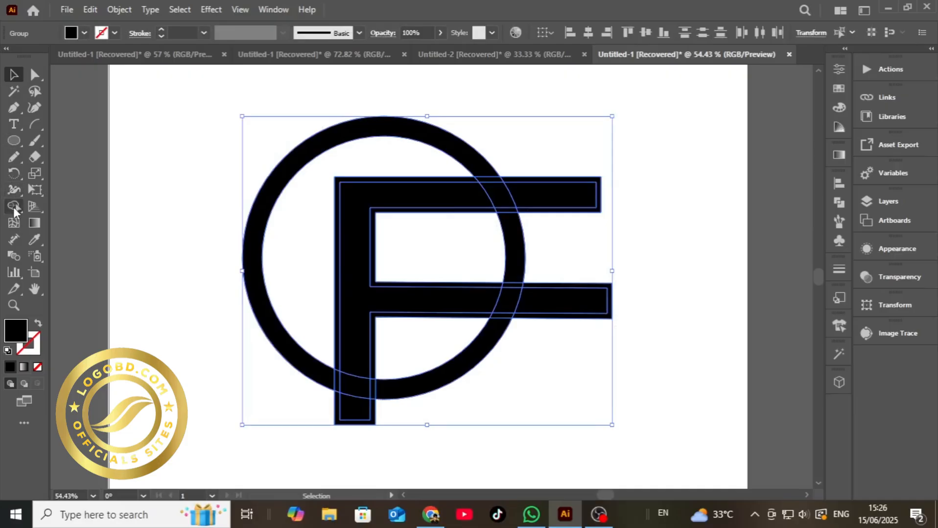
click(13, 206)
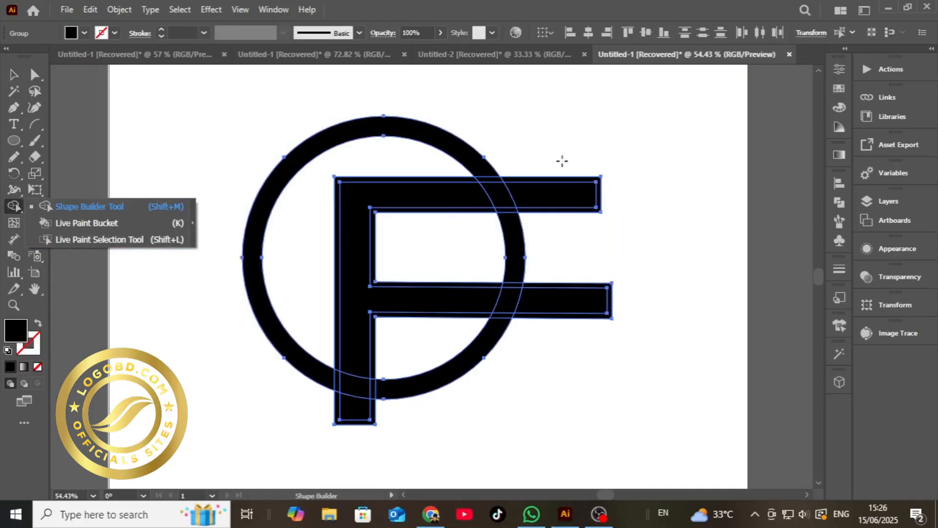
drag(562, 184, 593, 311)
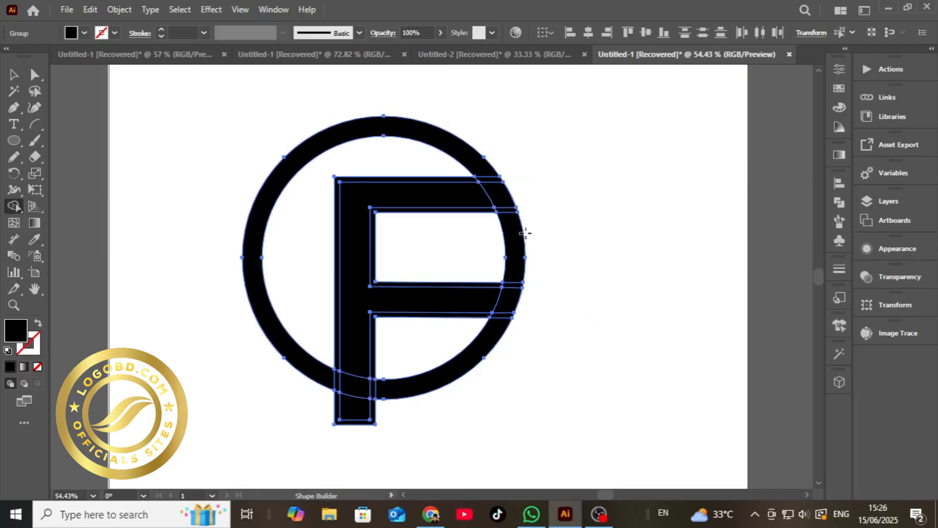
mouse_move(317, 411)
mouse_down()
mouse_move(385, 408)
mouse_move(360, 406)
mouse_up()
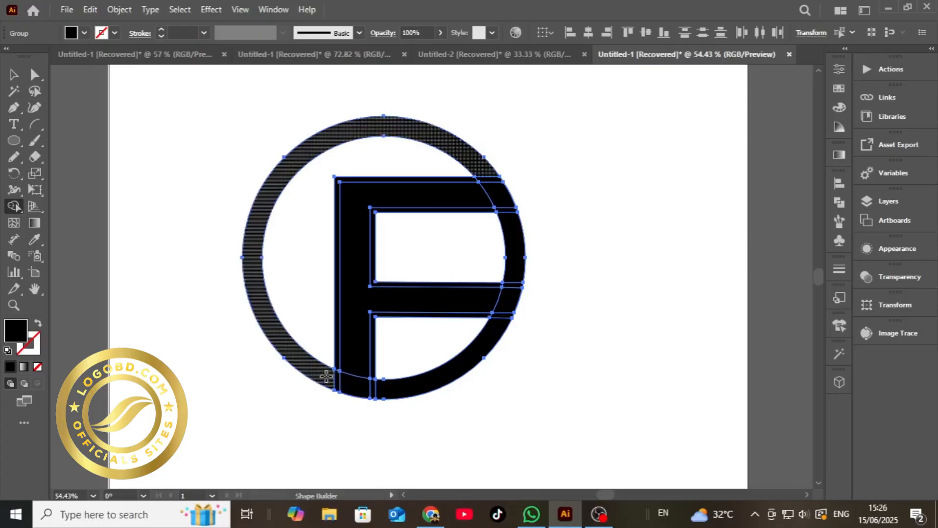
mouse_move(326, 376)
mouse_down()
mouse_move(373, 384)
mouse_move(383, 375)
mouse_up()
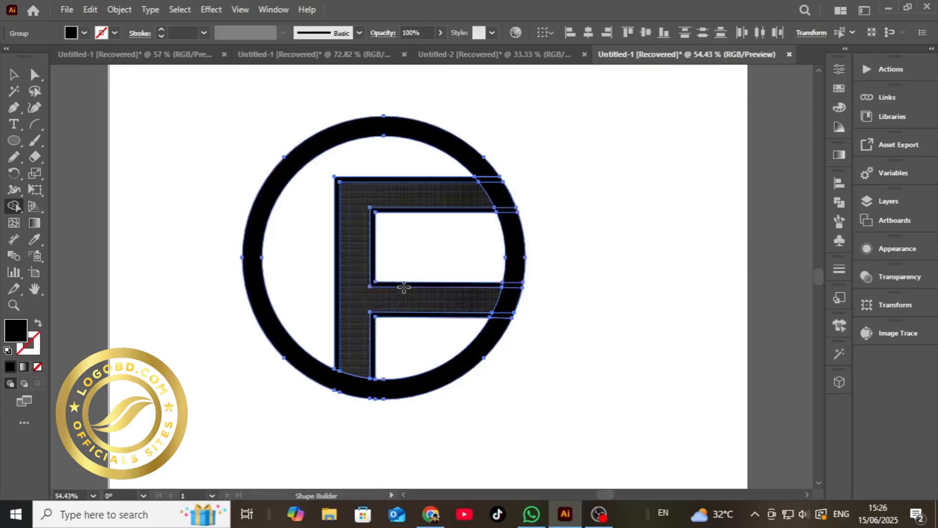
Remove the thin offset strip lining the space between the F's two arms with the Shape Builder.
click(404, 288)
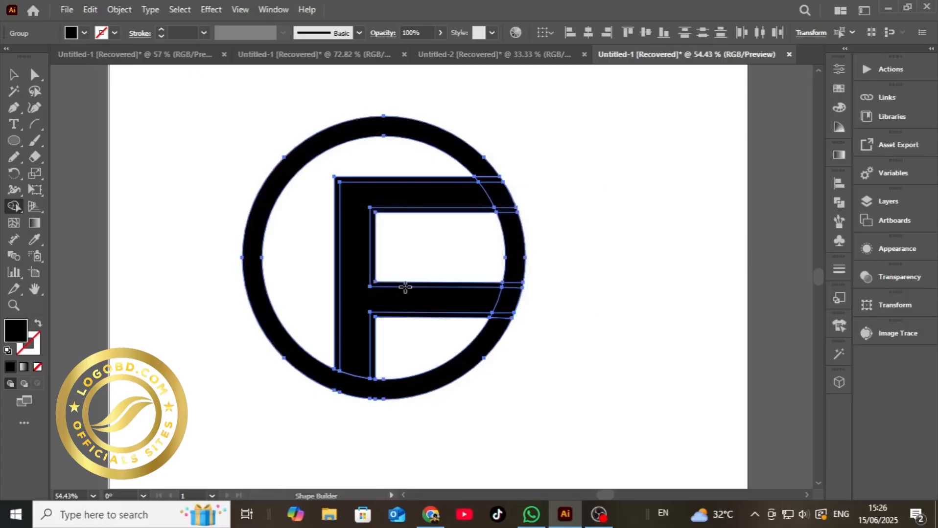
click(13, 307)
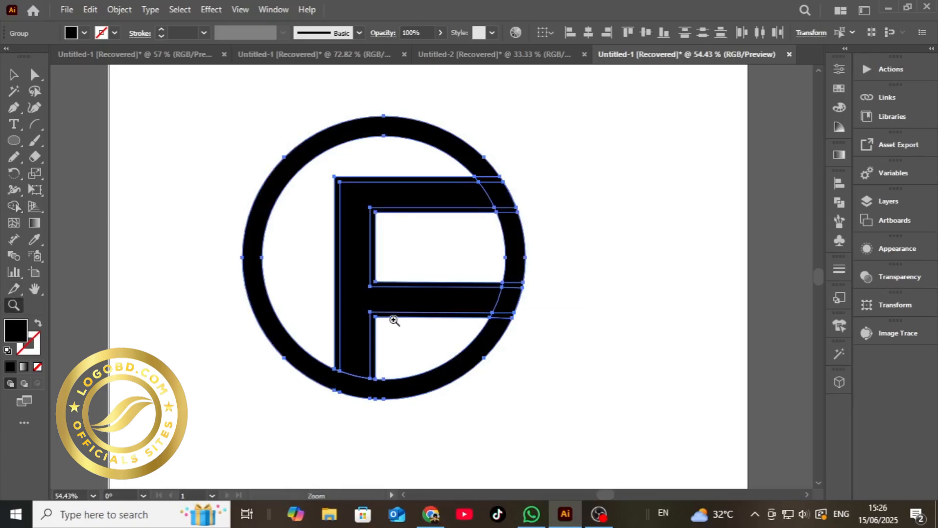
click(505, 316)
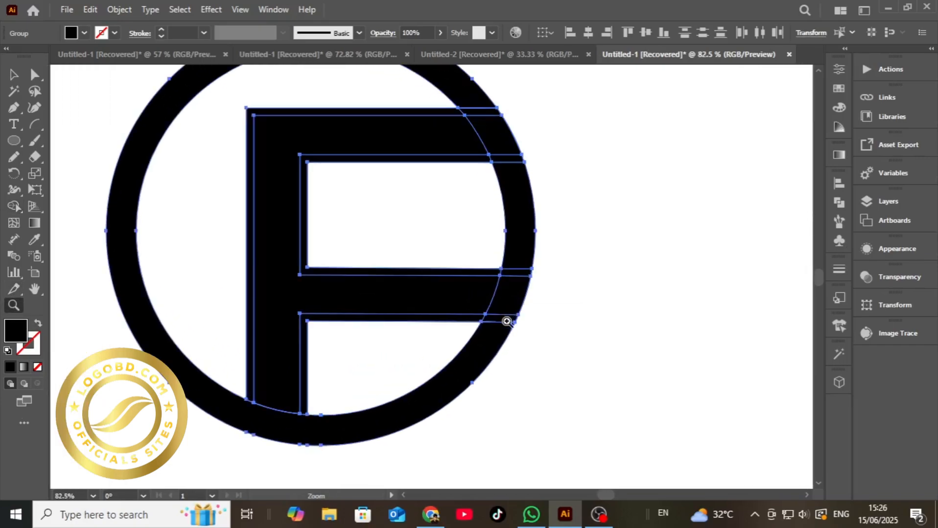
click(14, 206)
click(303, 251)
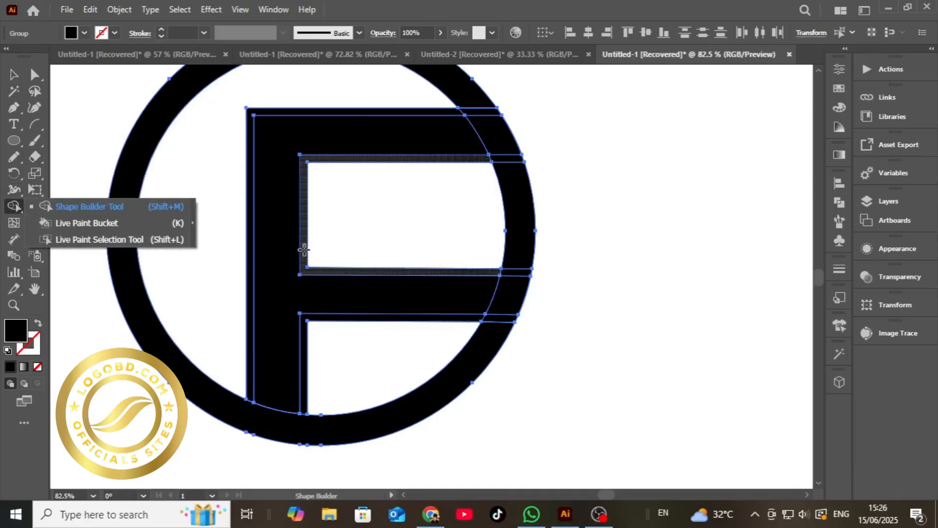
click(304, 250)
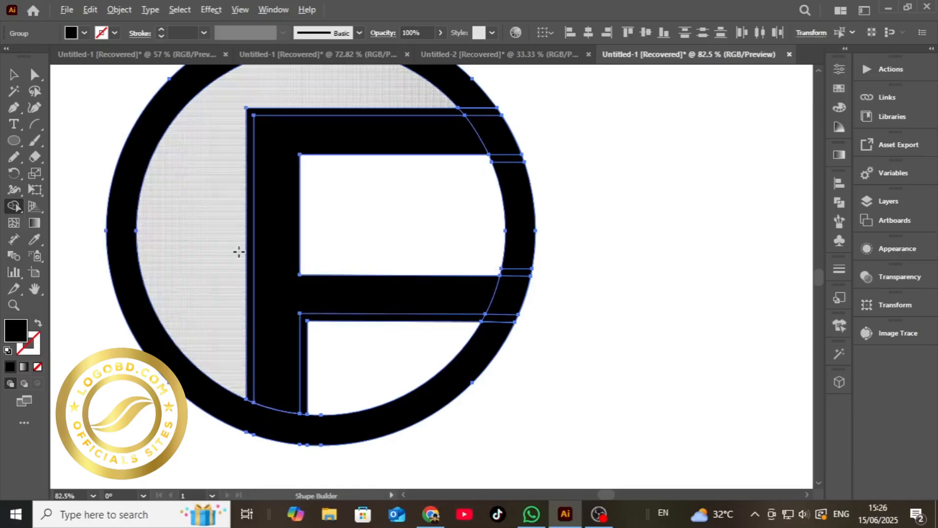
alt+click(247, 245)
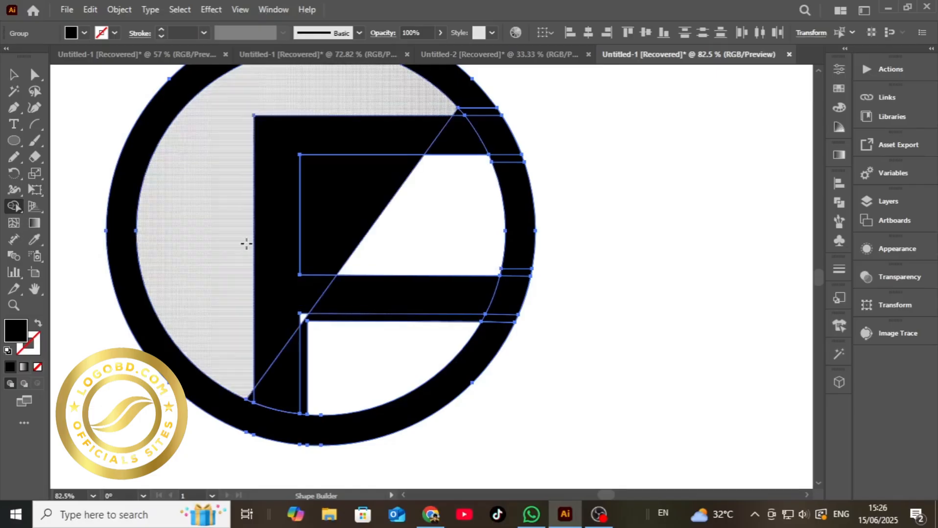
right_click(246, 243)
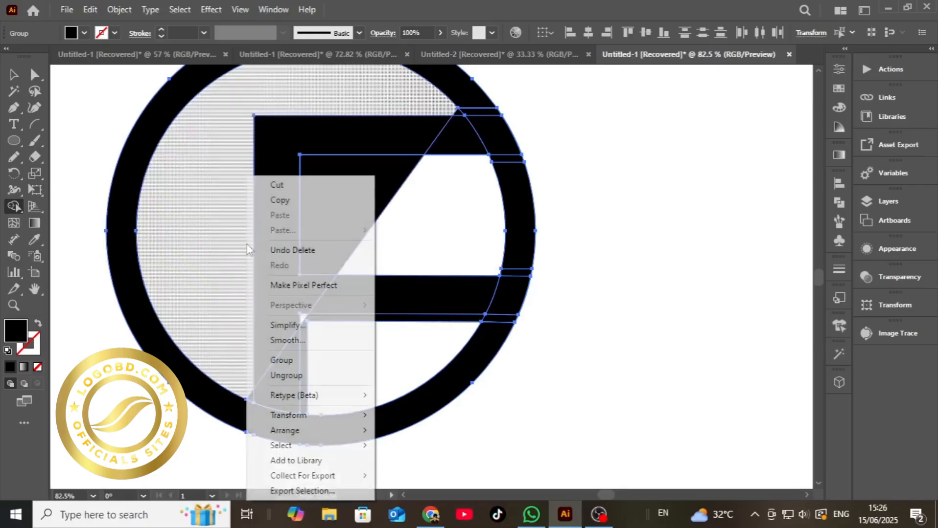
click(304, 251)
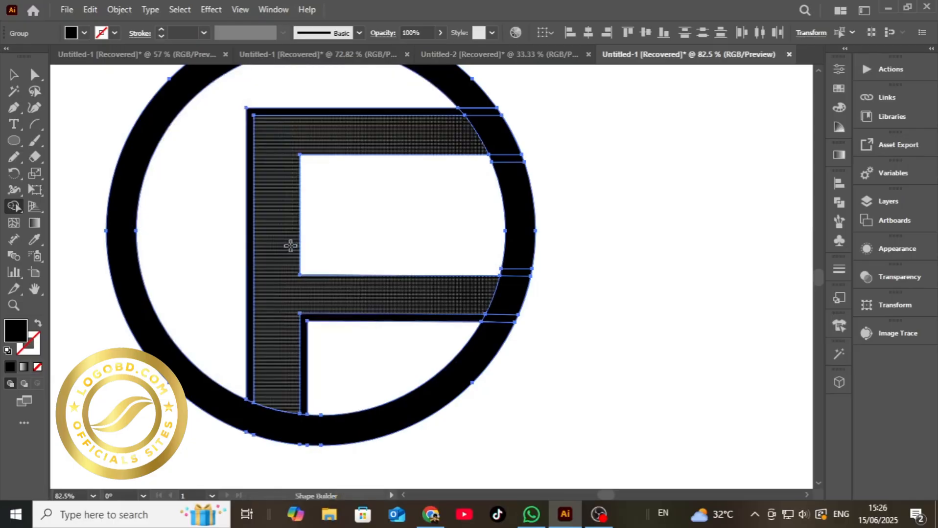
Delete the remaining offset strips around the F, including the ring gaps beside its arms, and the ring segment between the arms.
alt+click(250, 221)
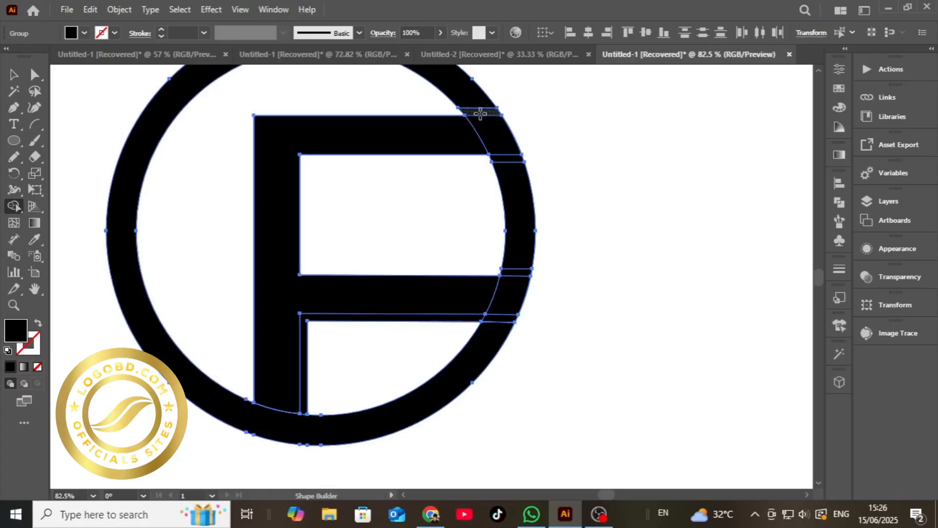
alt+click(480, 114)
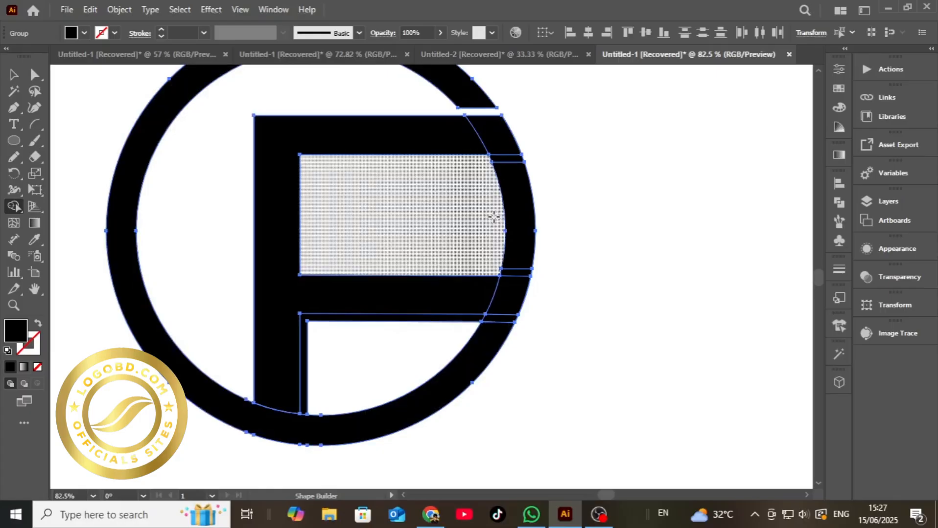
alt+click(500, 319)
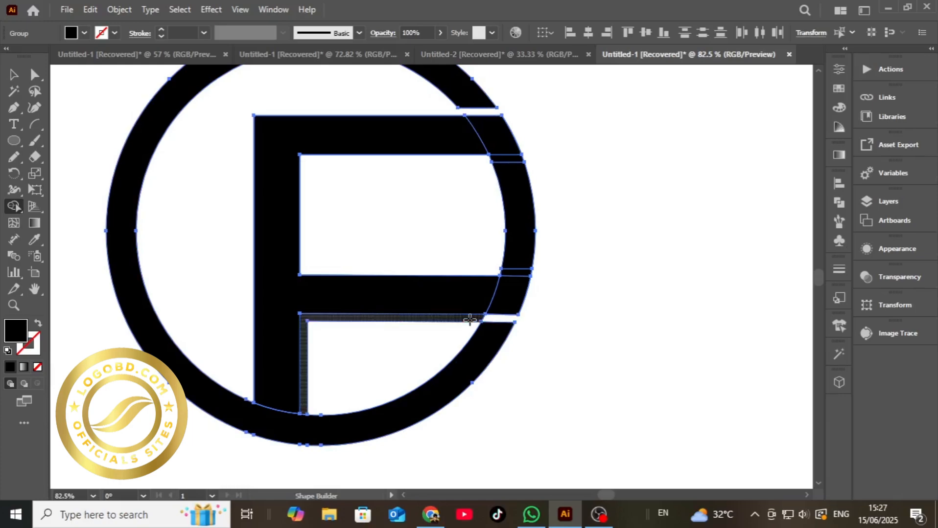
alt+click(517, 231)
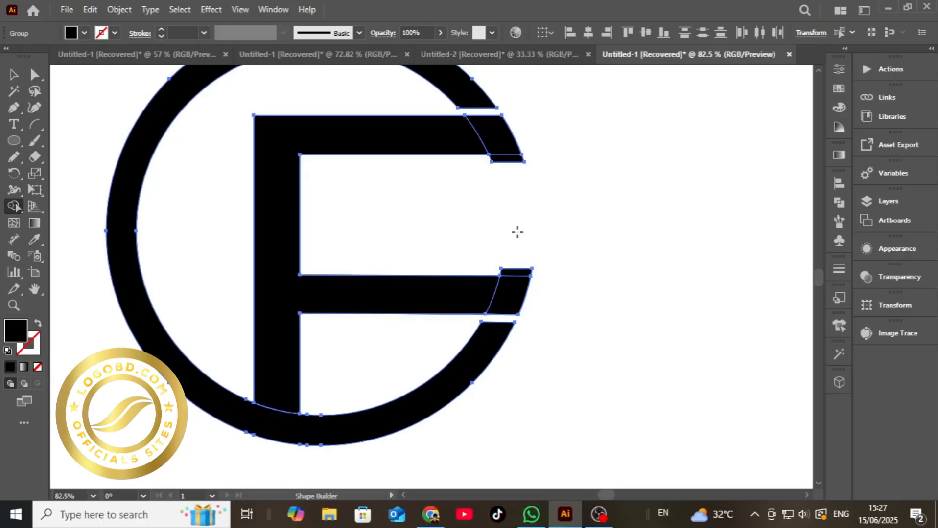
Trim the leftover offset slivers from both arm ends and merge the curved ring pieces into the F's arms.
alt+click(499, 158)
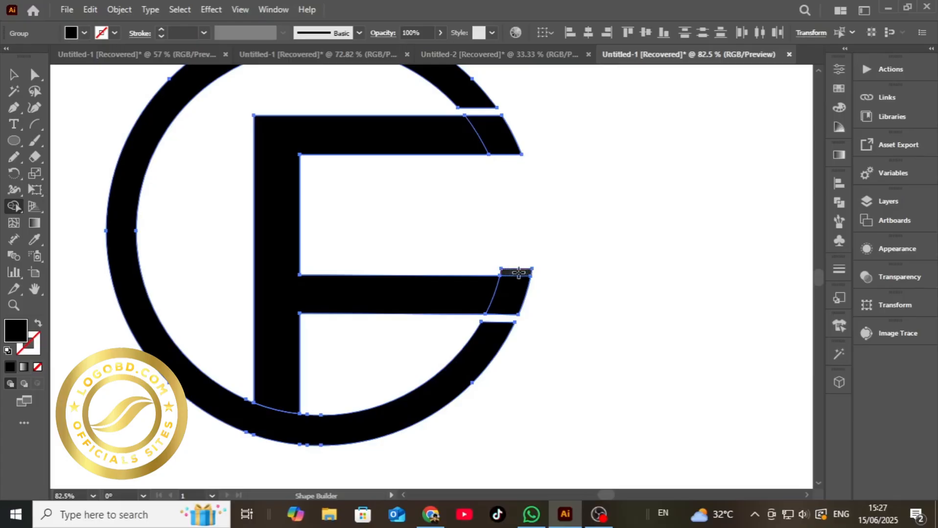
alt+click(518, 273)
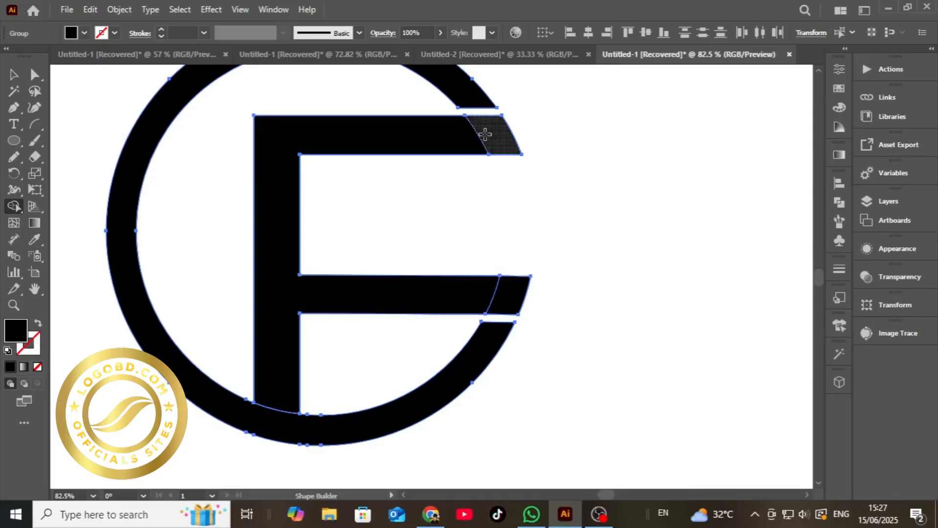
drag(496, 136, 472, 154)
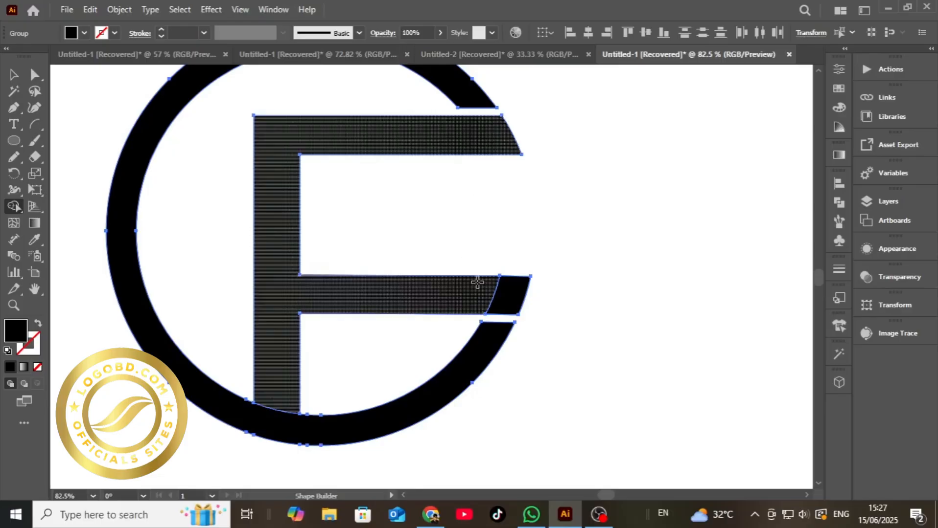
drag(478, 282, 515, 283)
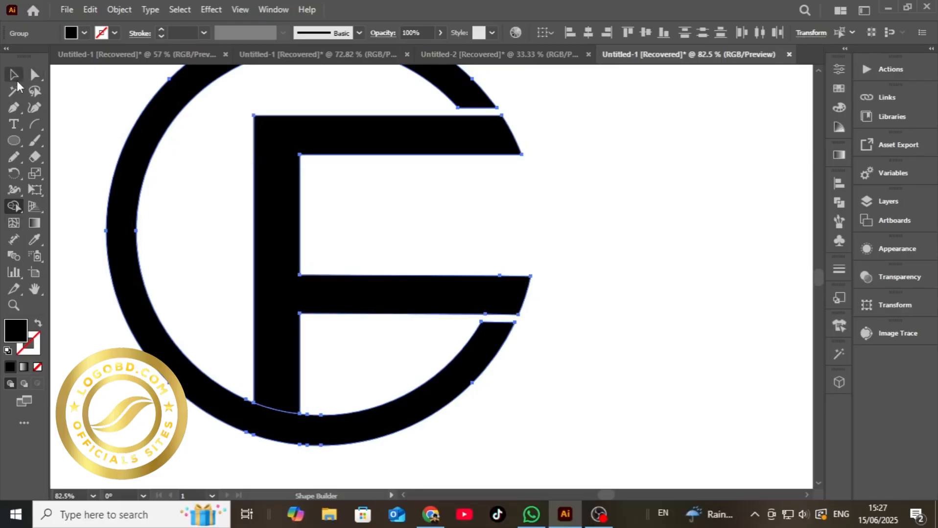
Fill the whole CF monogram with the orange-to-yellow gradient swatch.
click(14, 76)
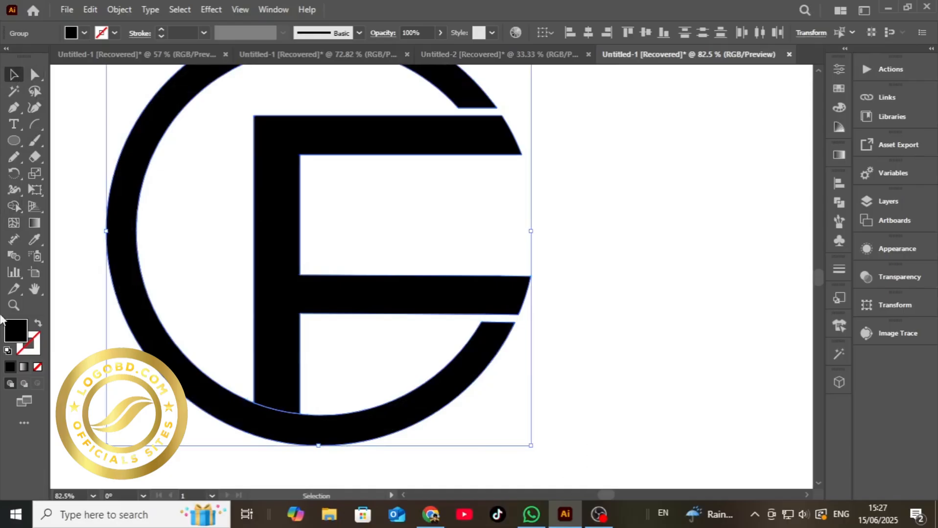
click(14, 305)
drag(734, 452, 632, 442)
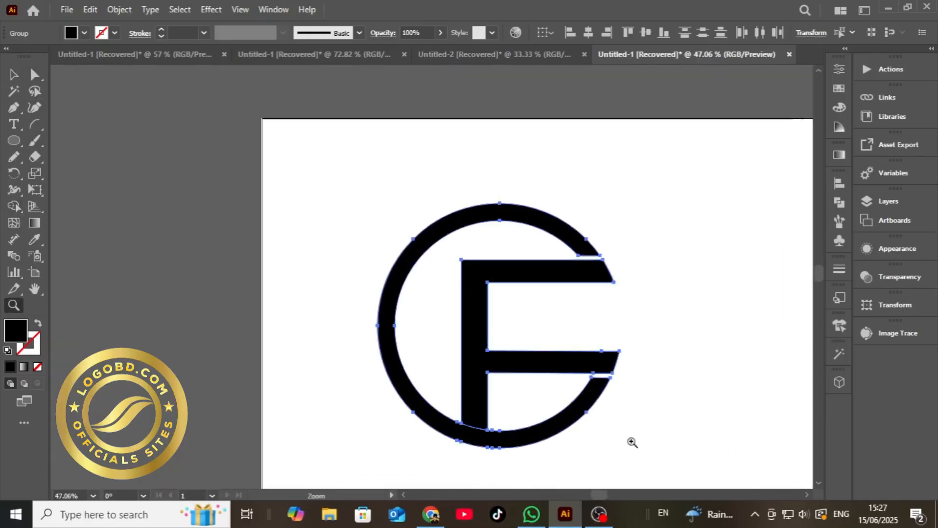
click(14, 77)
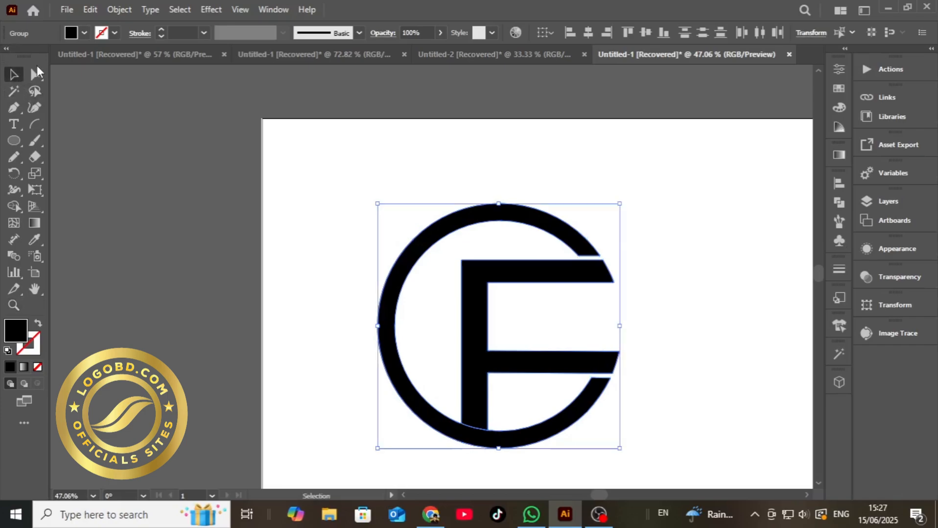
key(space)
drag(523, 328, 402, 275)
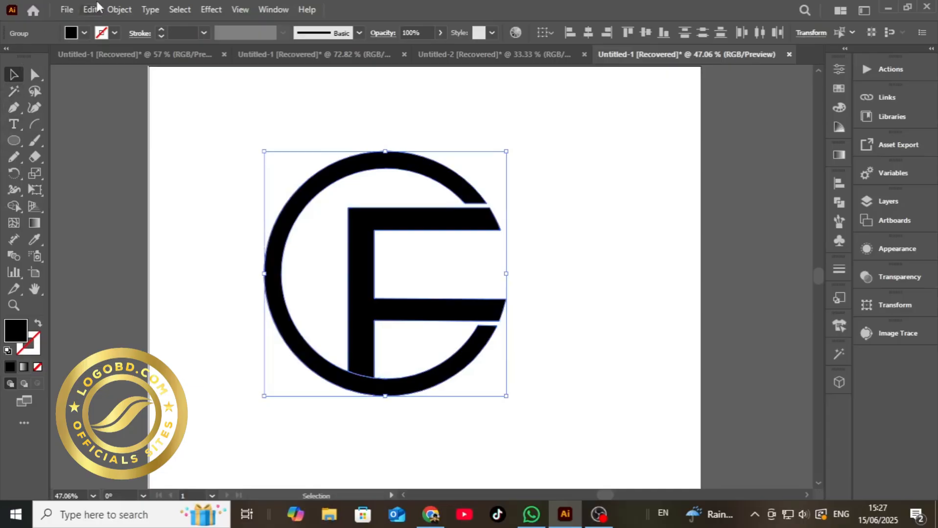
click(85, 33)
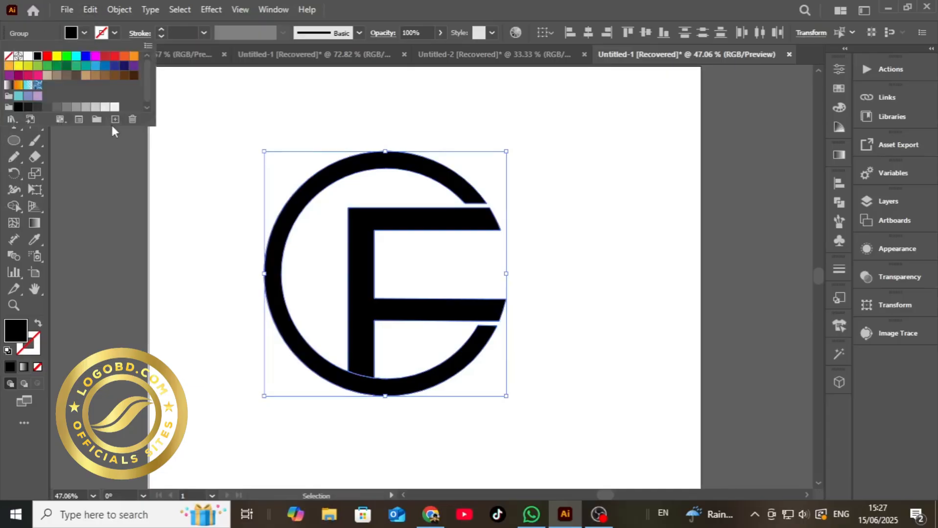
click(19, 86)
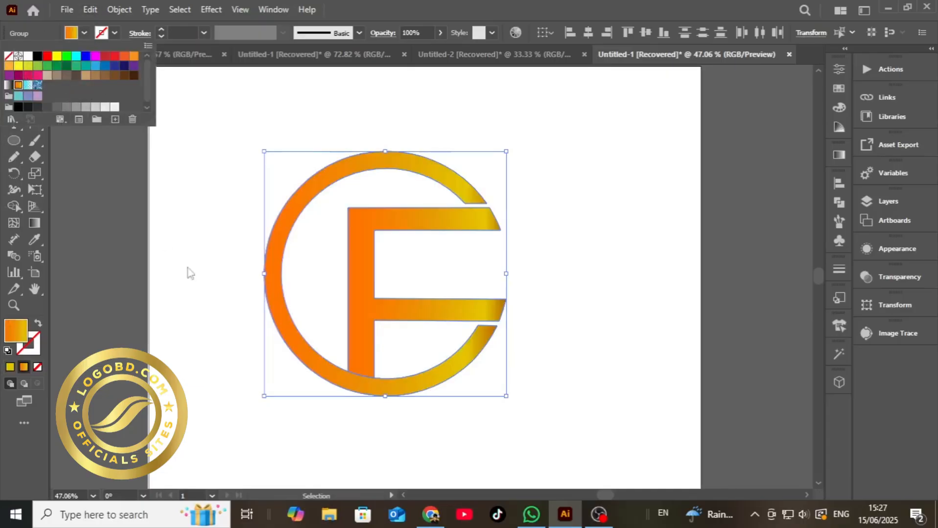
click(177, 245)
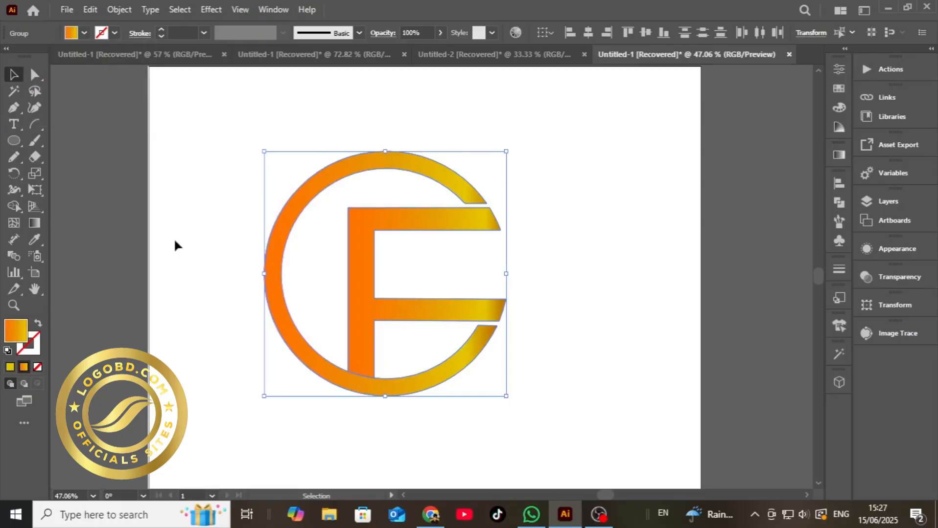
Reverse the F's gradient direction so it runs from yellow at the stem to orange at the arm ends.
click(35, 223)
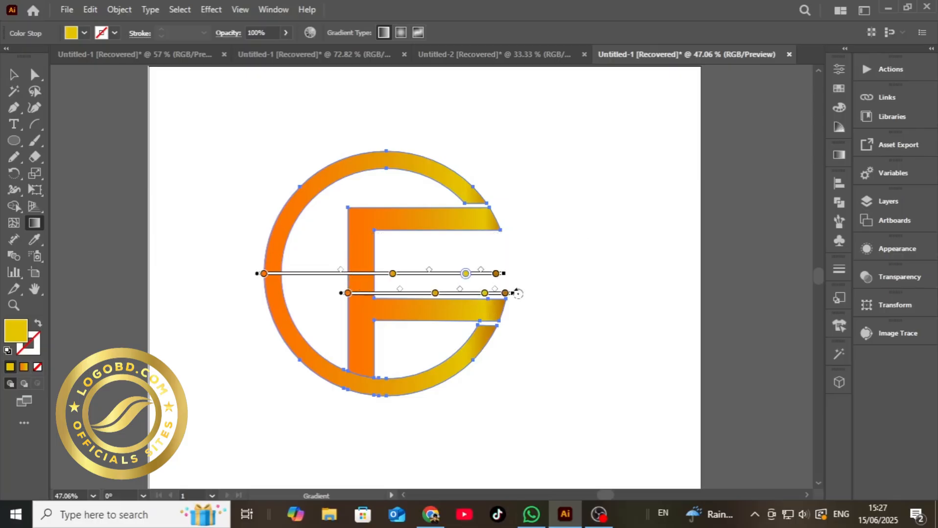
mouse_move(518, 294)
mouse_down()
mouse_move(351, 443)
mouse_move(232, 308)
mouse_move(231, 291)
mouse_move(435, 297)
mouse_move(425, 307)
mouse_move(419, 296)
mouse_up()
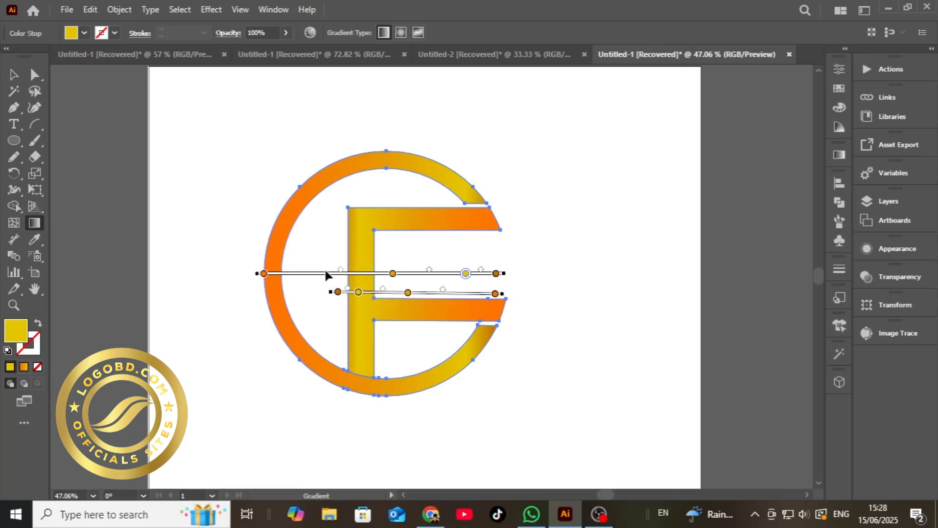
Shift the C ring's gradient colour stops toward the orange side so yellow falls mid-ring and darker gold at the open ends, and deselect.
mouse_move(324, 274)
mouse_down()
mouse_move(314, 277)
mouse_move(332, 273)
mouse_up()
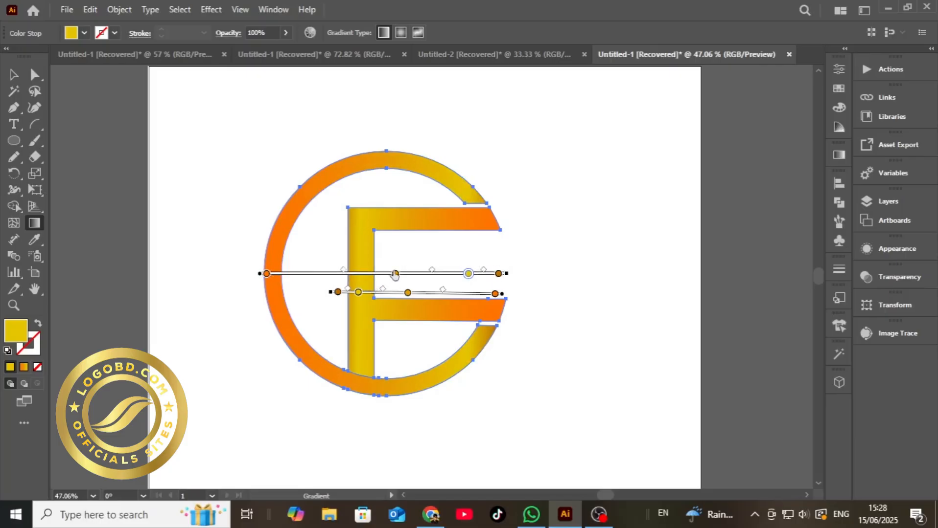
drag(395, 274, 353, 274)
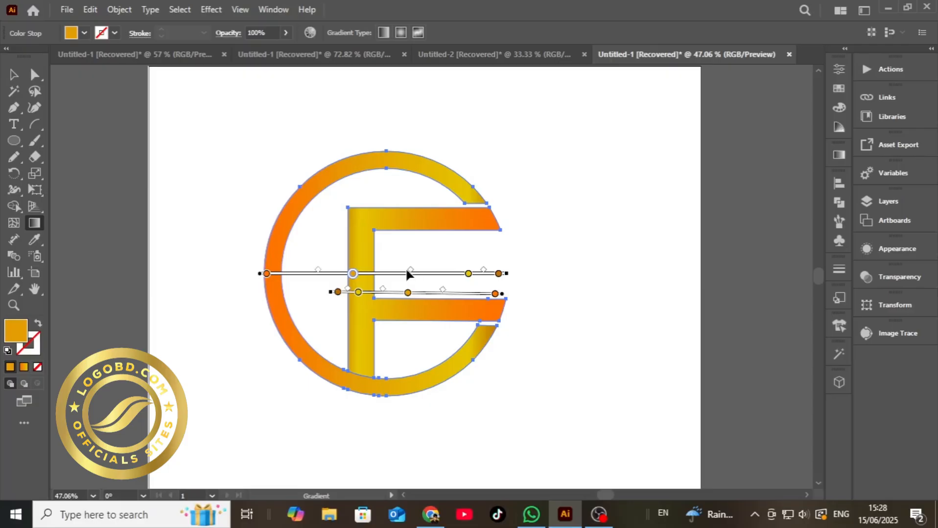
drag(410, 270, 341, 271)
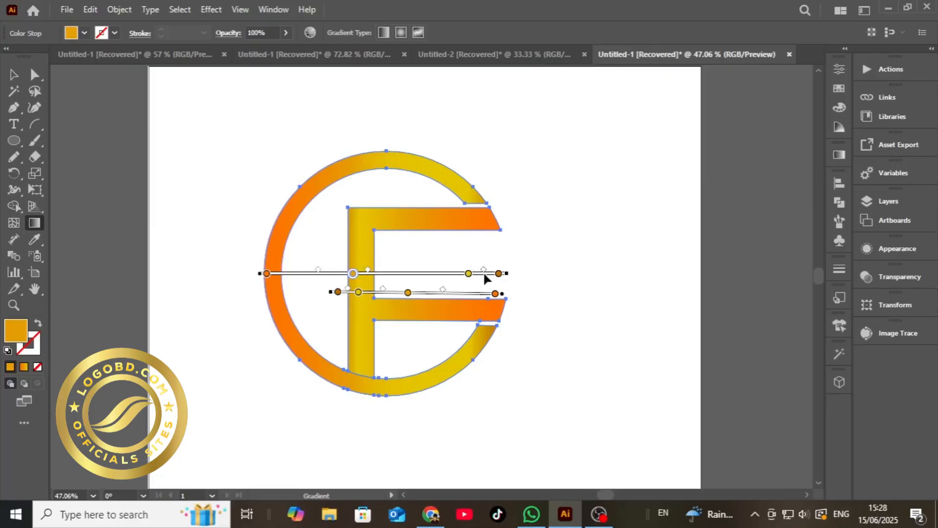
drag(468, 279, 405, 278)
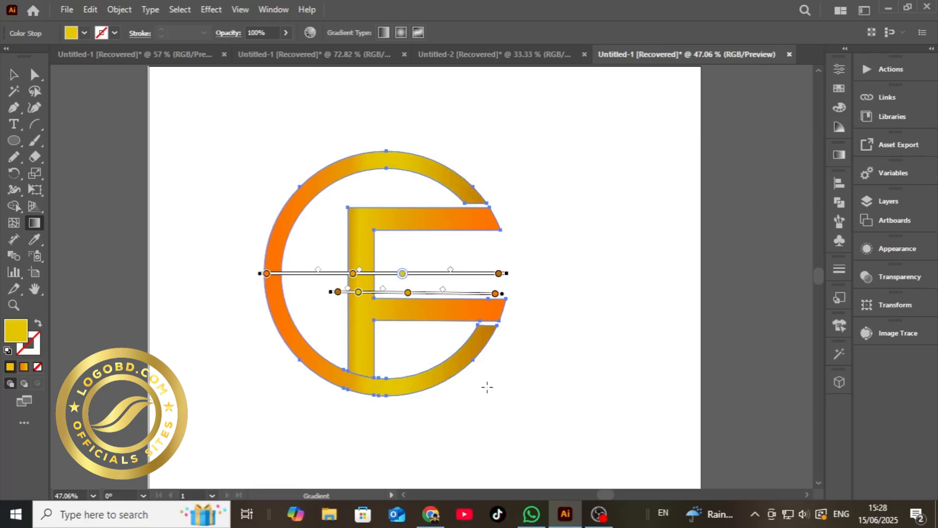
click(13, 74)
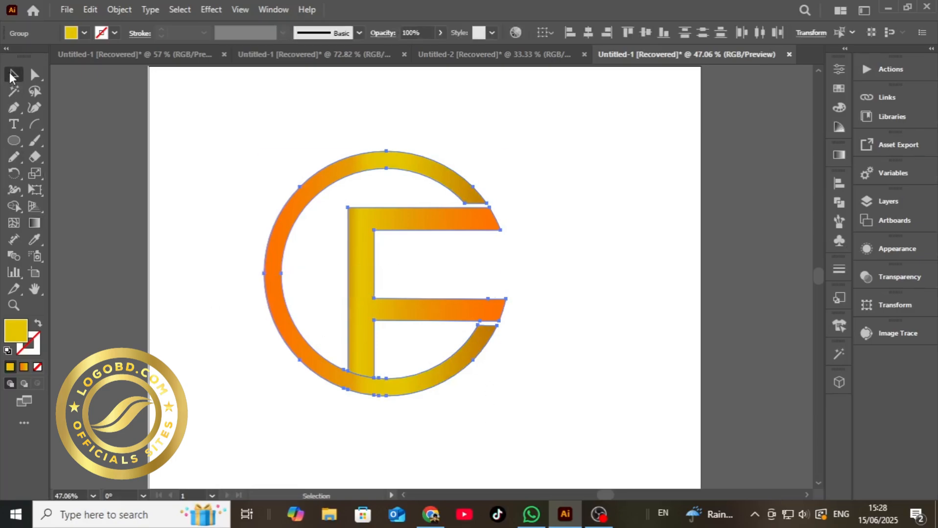
click(221, 239)
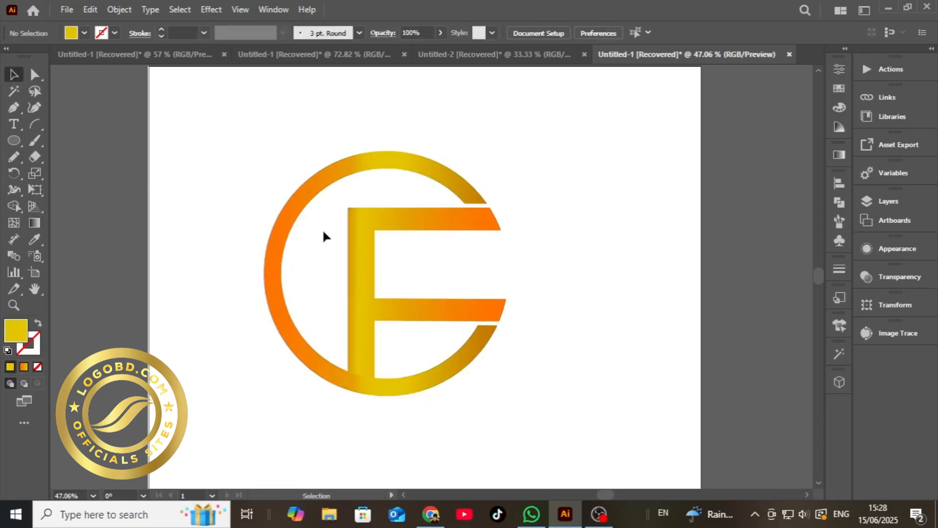